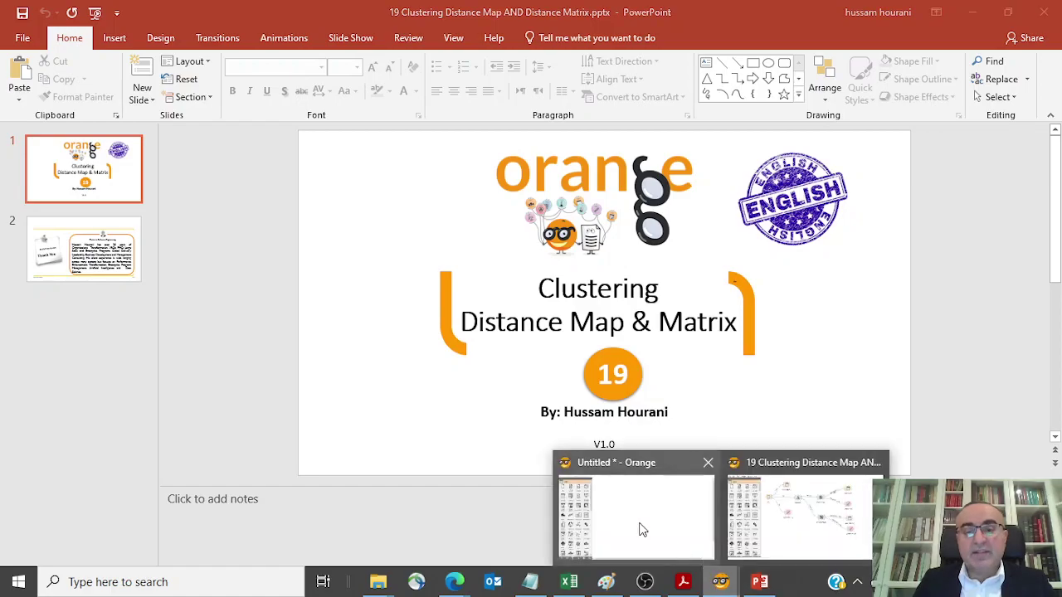
# Place a File widget loading iris.tab and apply the skip role to the iris column
pyautogui.moveTo(31, 111); pyautogui.dragTo(324, 228)
pyautogui.doubleClick(322, 228)
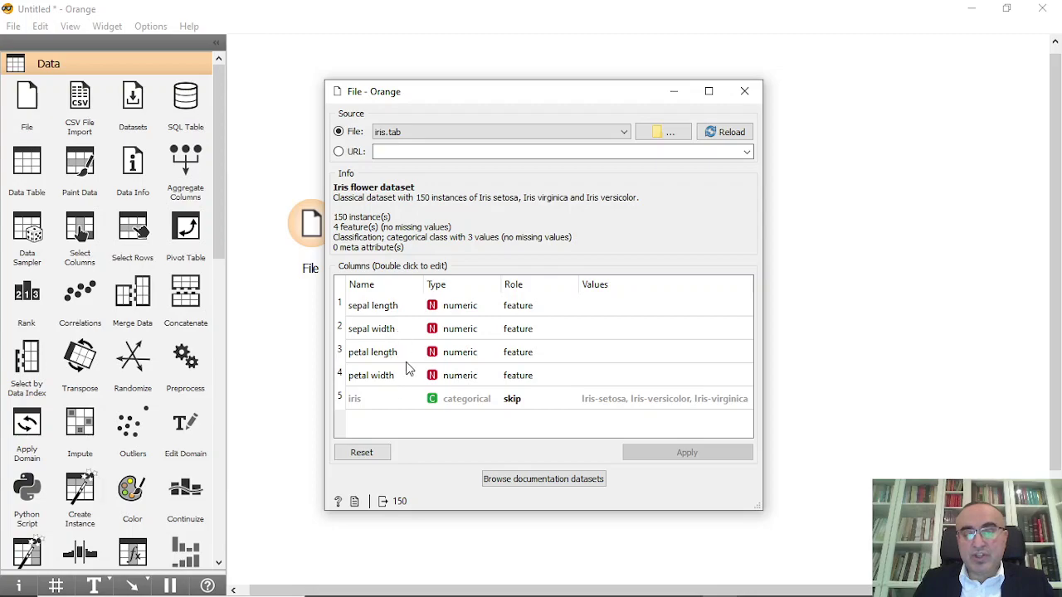
pyautogui.doubleClick(529, 409)
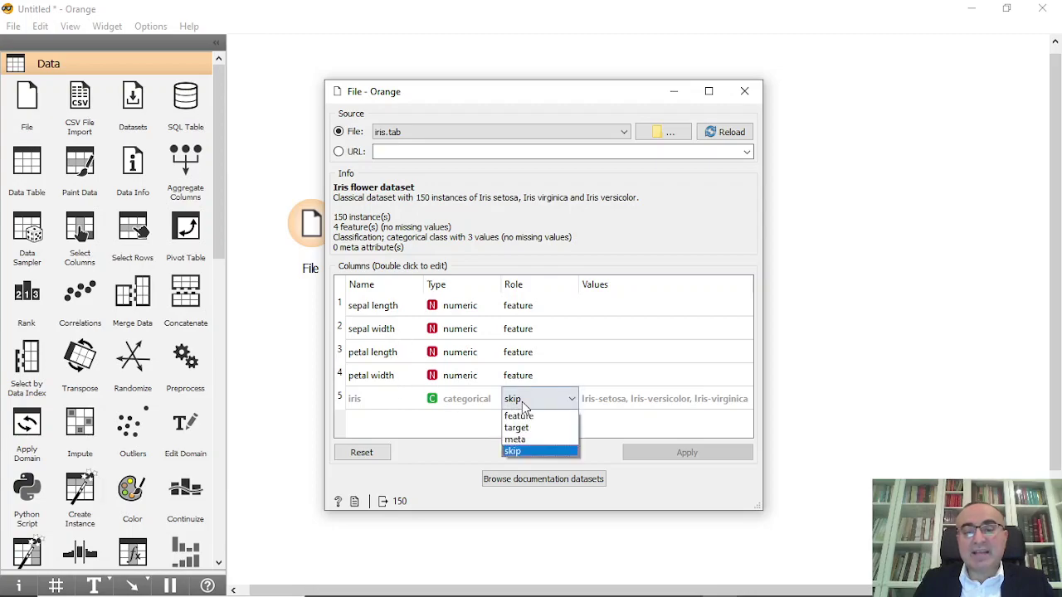
pyautogui.click(533, 450)
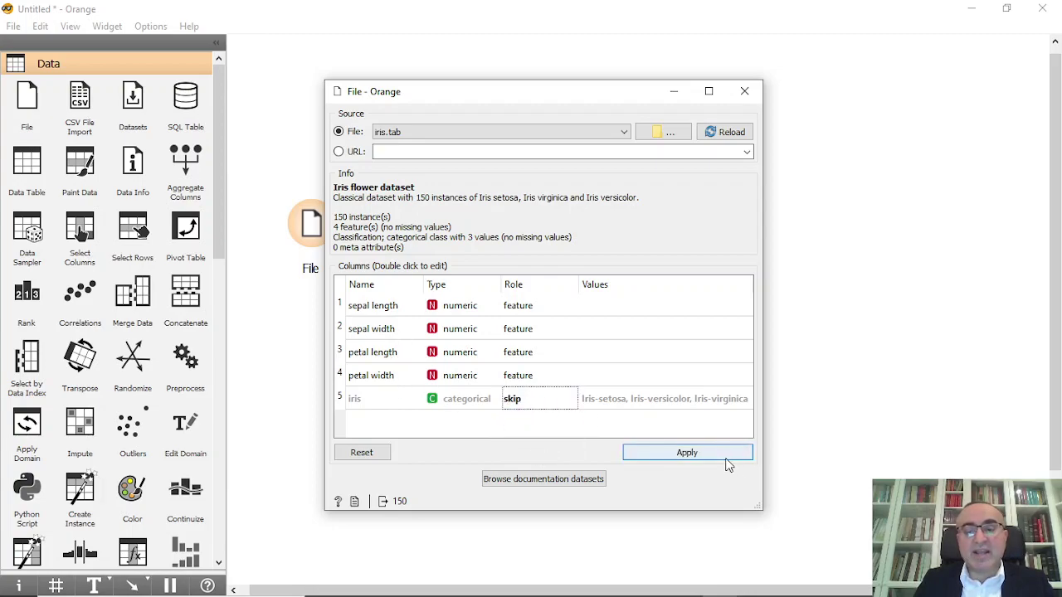
pyautogui.click(685, 452)
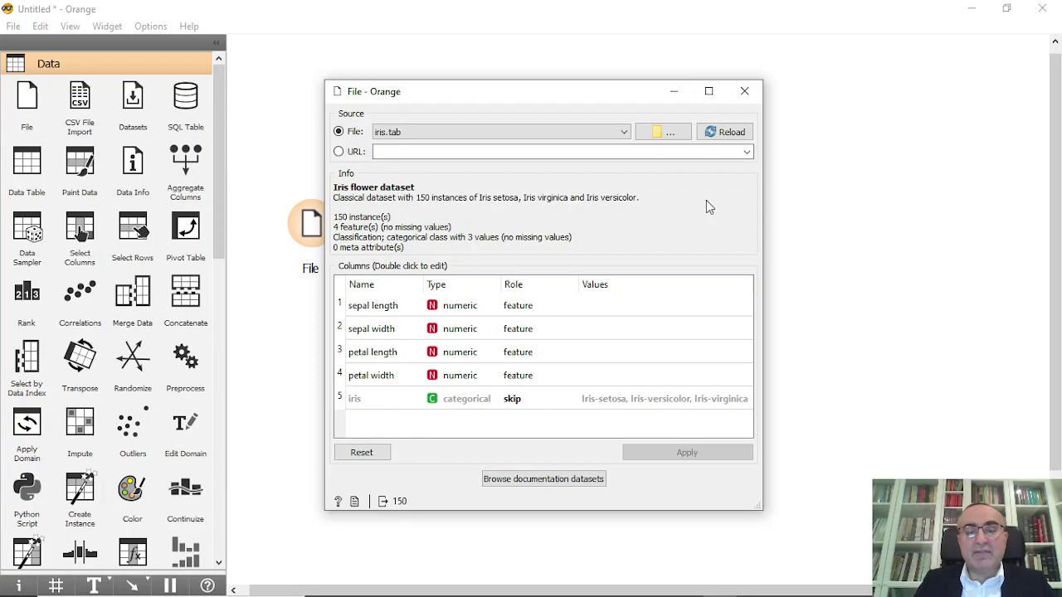
pyautogui.click(744, 91)
# Connect a Data Table to File and view its 150 iris instances
pyautogui.moveTo(342, 220); pyautogui.dragTo(445, 121)
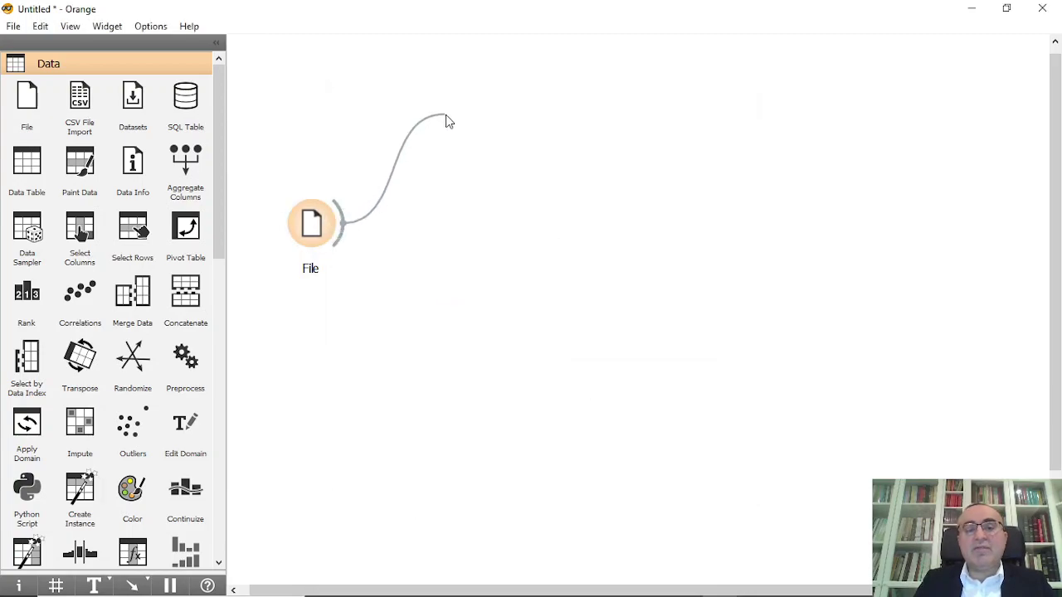
pyautogui.write('dat')
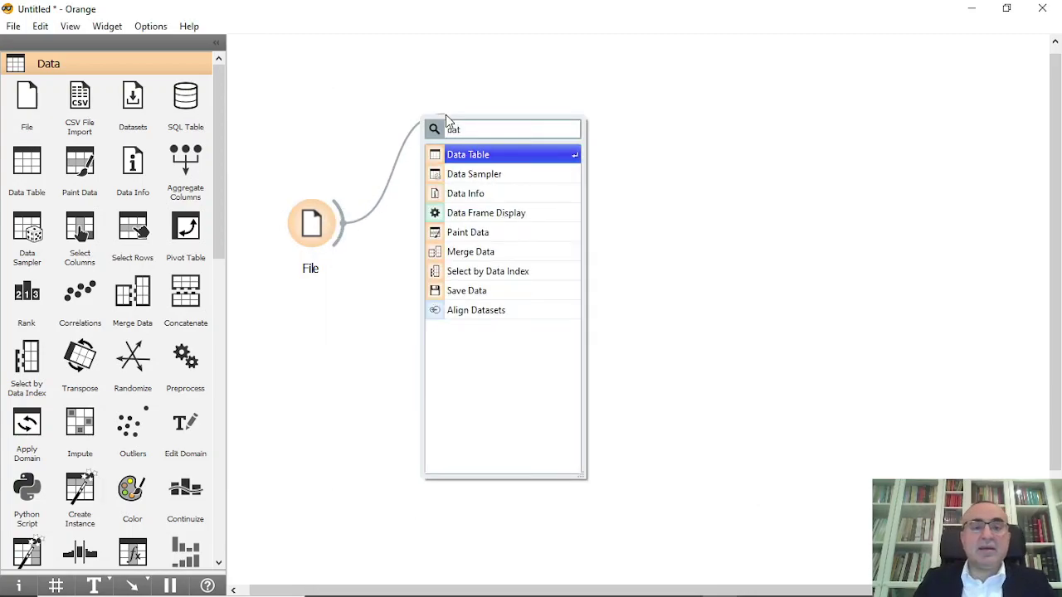
pyautogui.click(511, 154)
pyautogui.doubleClick(478, 113)
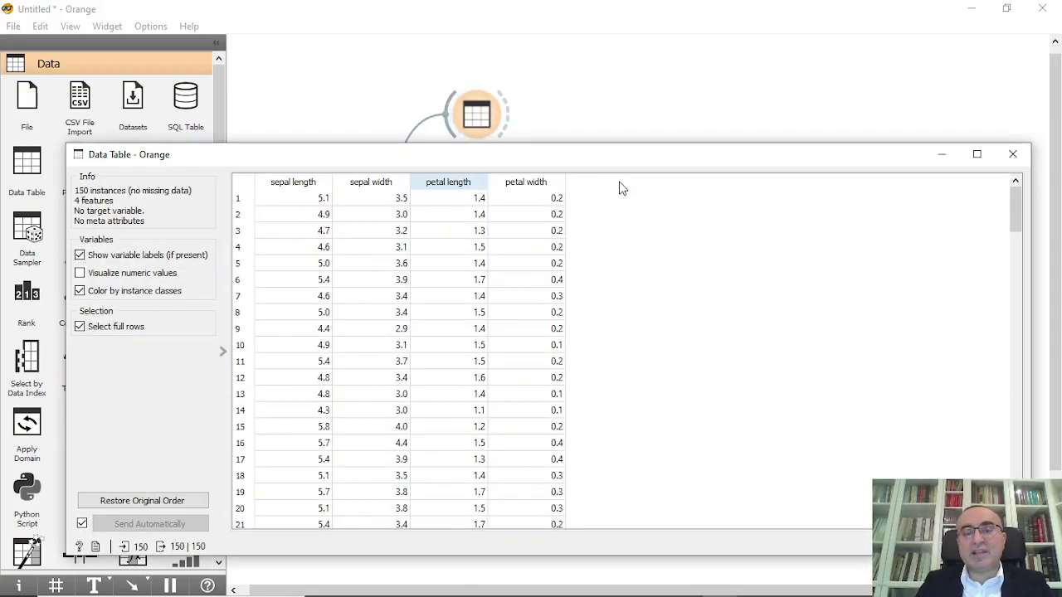
pyautogui.moveTo(1015, 204); pyautogui.dragTo(1044, 186)
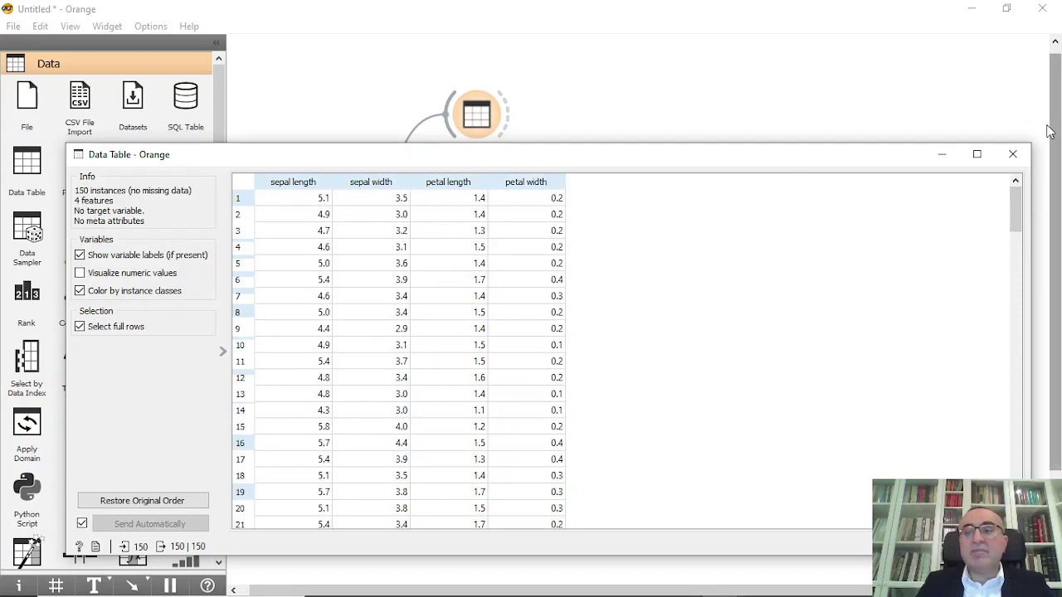
pyautogui.click(1013, 155)
# Connect a Scatter Plot to File and view petal length versus petal width
pyautogui.moveTo(345, 244); pyautogui.dragTo(490, 208)
pyautogui.write('sca')
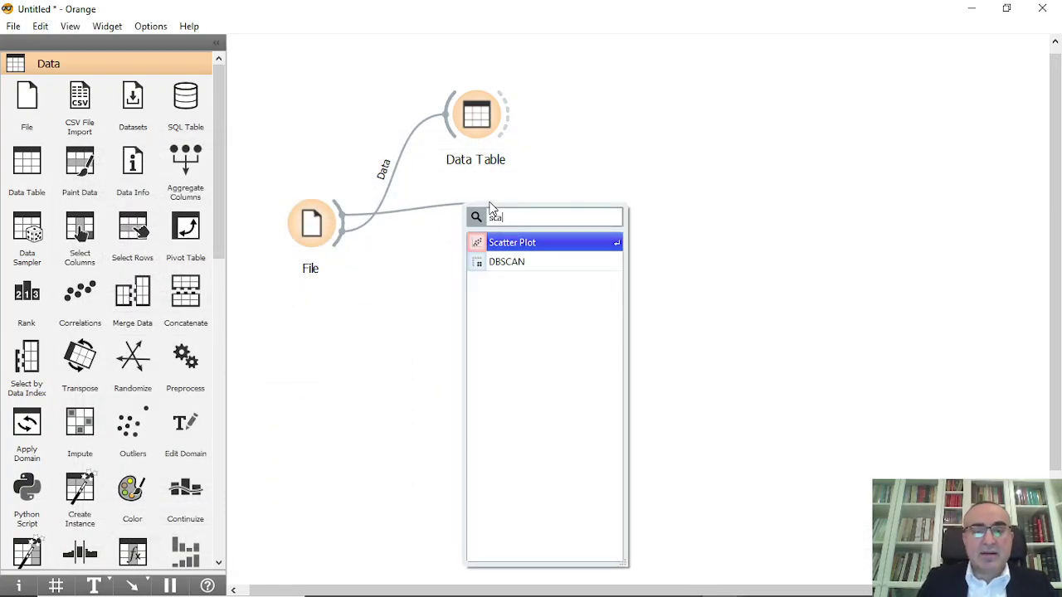
pyautogui.click(526, 244)
pyautogui.doubleClick(532, 214)
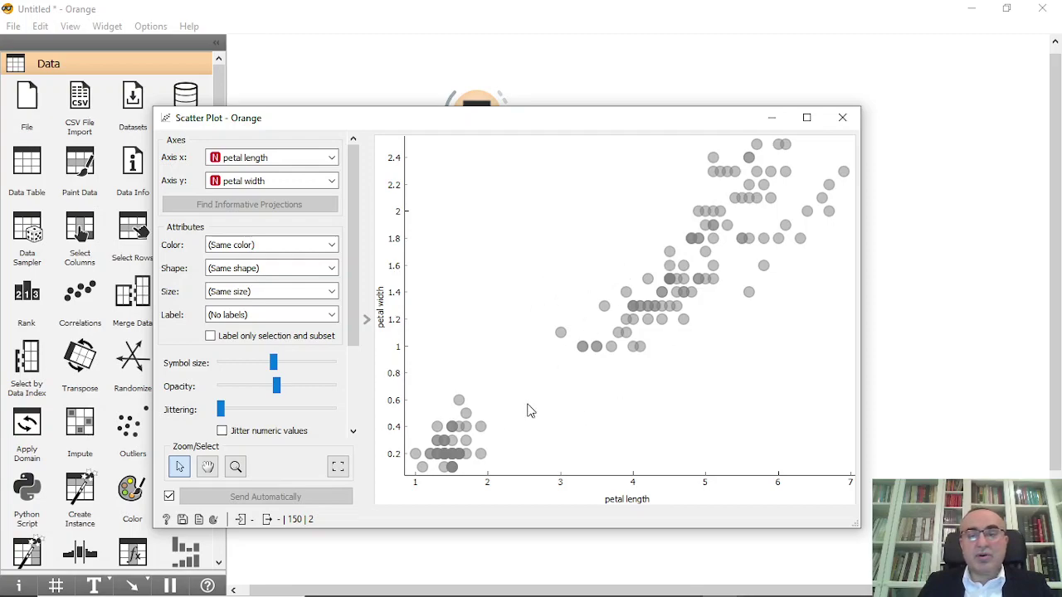
pyautogui.click(842, 117)
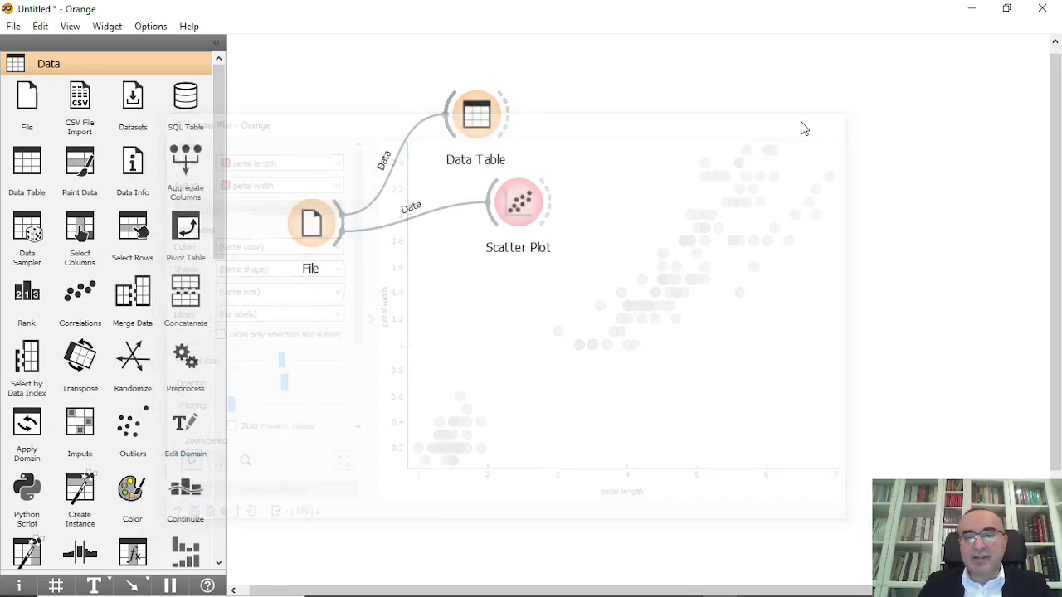
# Add a Distances widget fed by File and tidy the nearby nodes
pyautogui.moveTo(308, 232)
pyautogui.mouseDown()
pyautogui.moveTo(309, 287)
pyautogui.moveTo(567, 349)
pyautogui.moveTo(514, 341)
pyautogui.mouseUp()
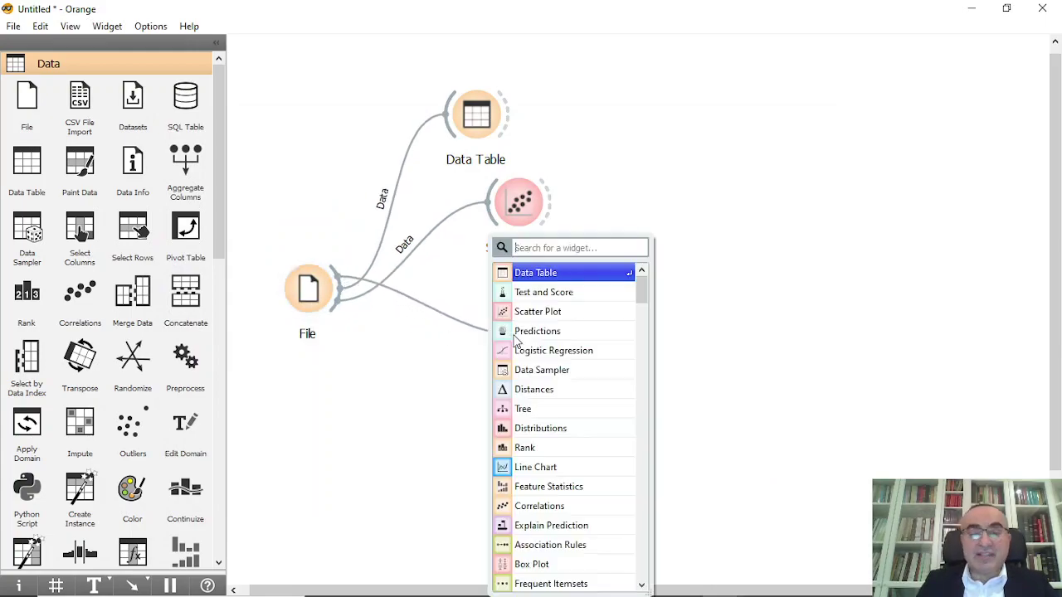
pyautogui.write('dis')
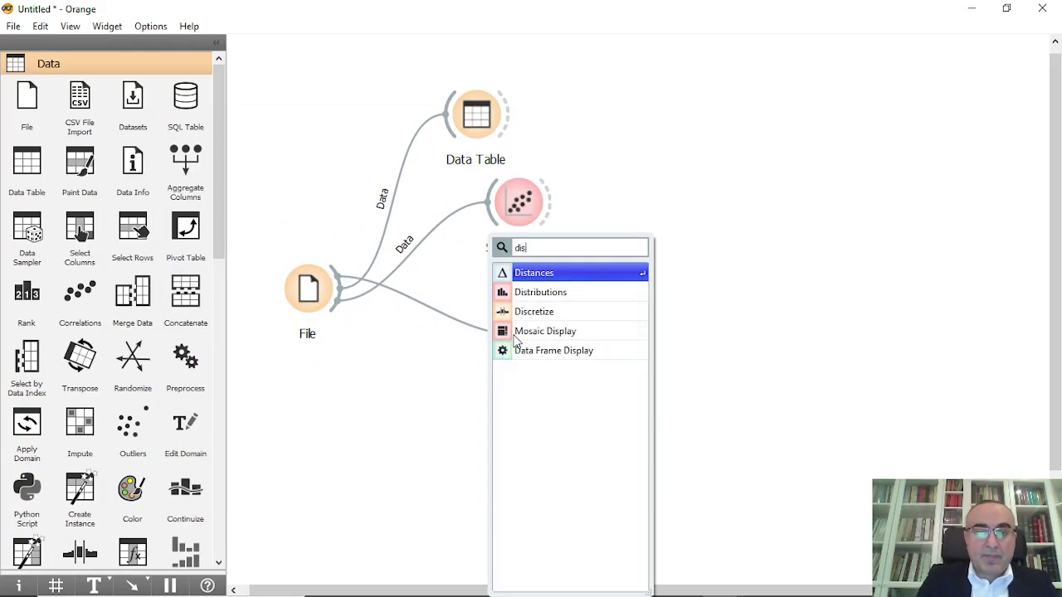
pyautogui.click(544, 274)
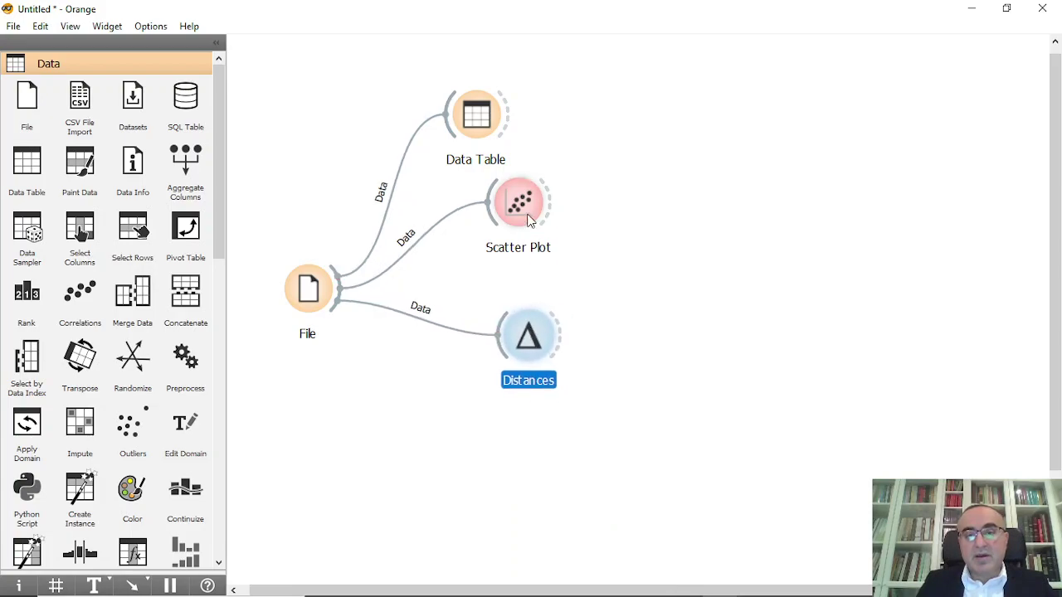
pyautogui.moveTo(526, 221); pyautogui.dragTo(533, 232)
pyautogui.moveTo(478, 122); pyautogui.dragTo(517, 117)
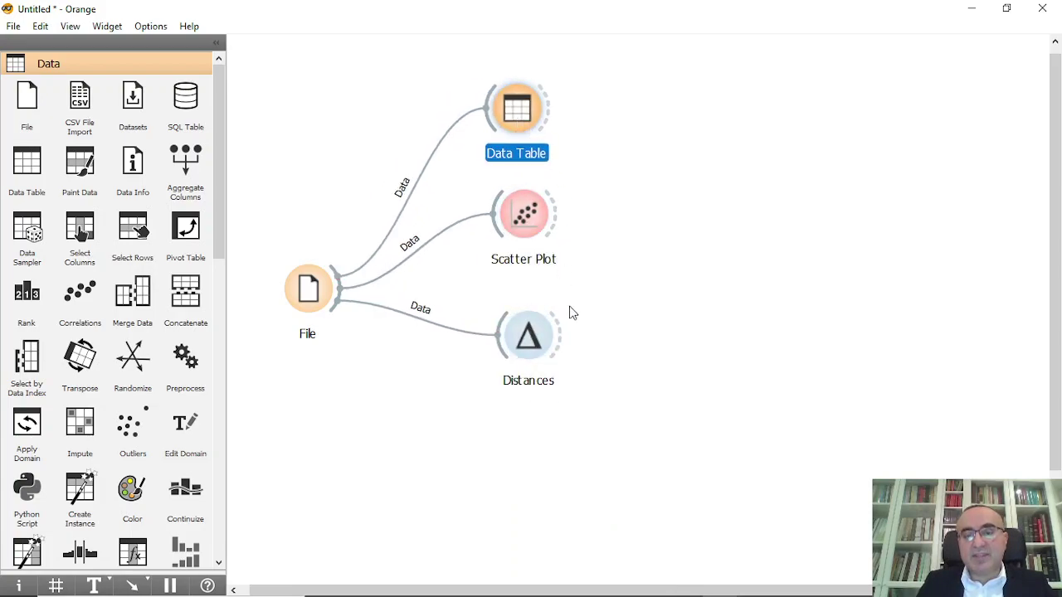
# Connect a Distance Map to the Distances output
pyautogui.moveTo(562, 334); pyautogui.dragTo(674, 338)
pyautogui.write('dis')
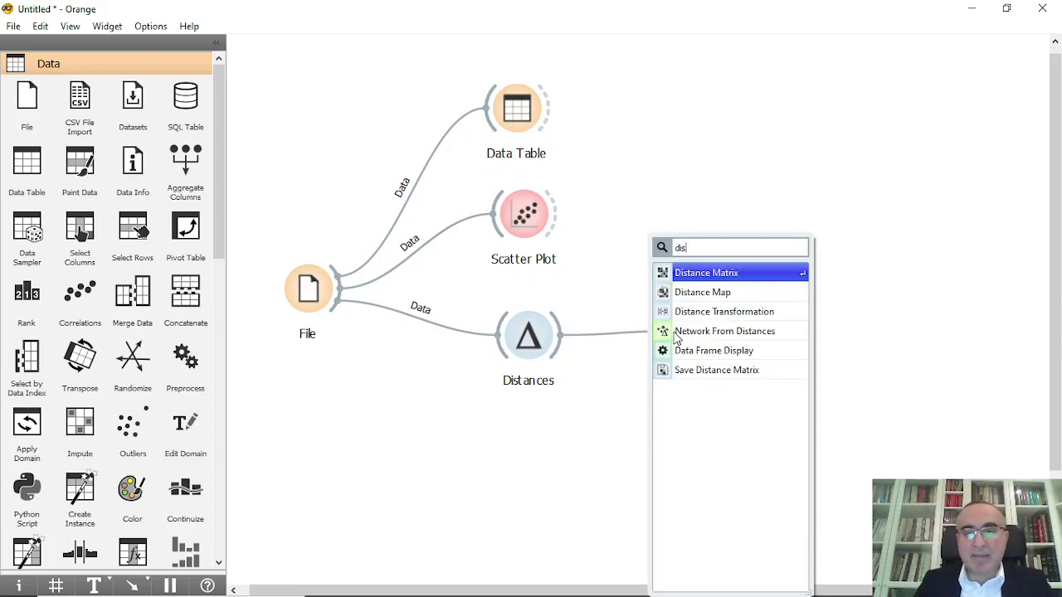
pyautogui.click(728, 293)
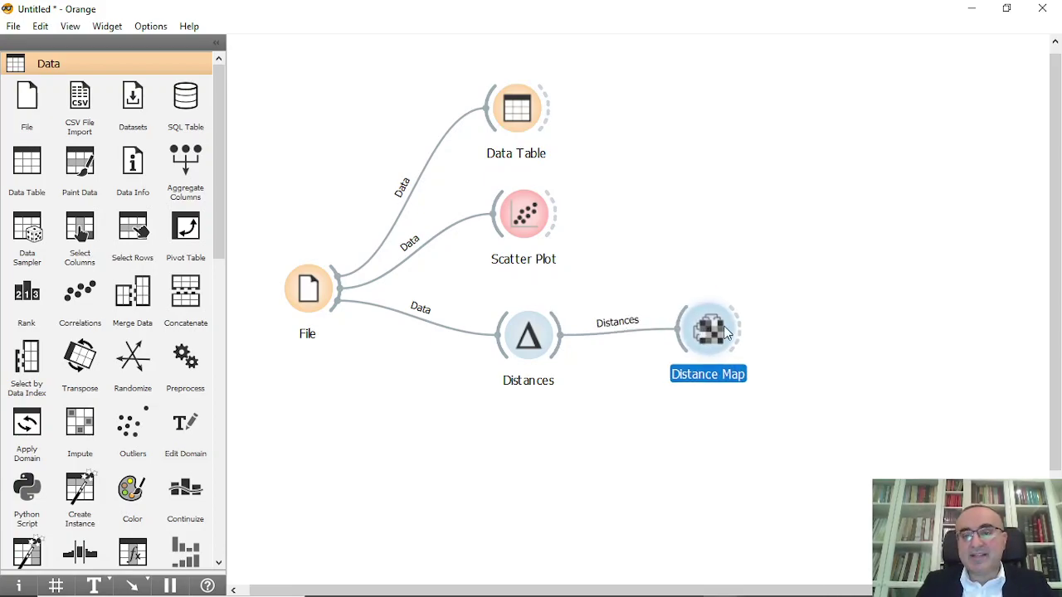
# Feed Distance Map into a new Data Table and Scatter Plot, then show the heatmap
pyautogui.moveTo(736, 329); pyautogui.dragTo(855, 272)
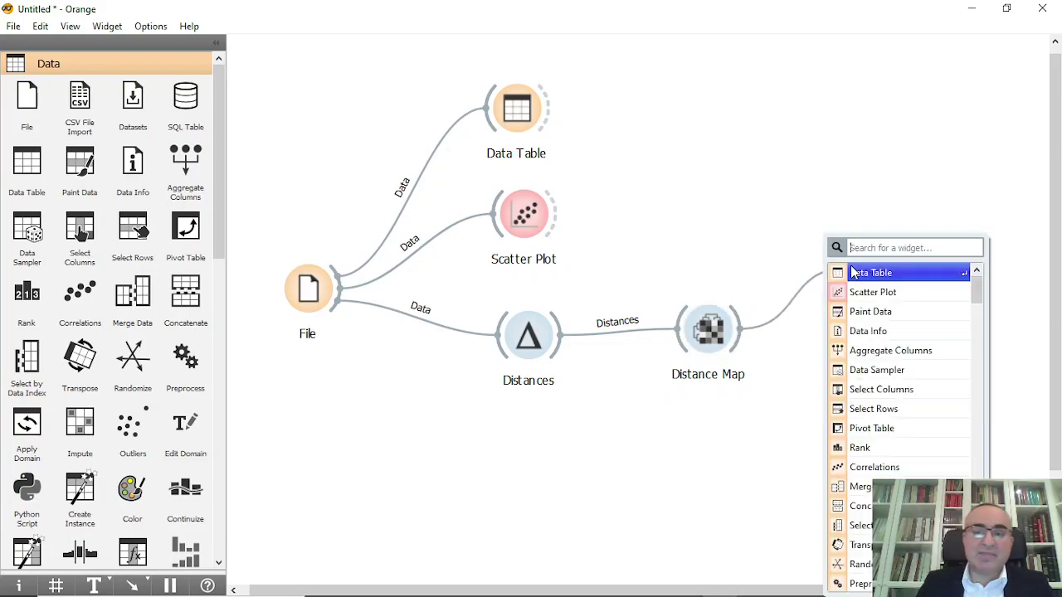
pyautogui.write('data')
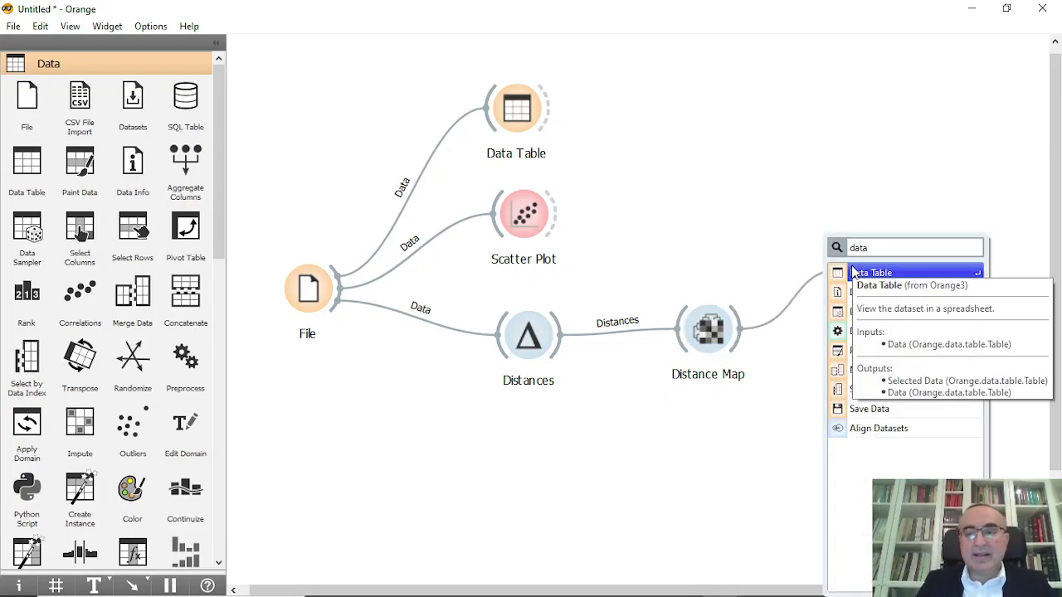
pyautogui.click(855, 272)
pyautogui.moveTo(739, 349); pyautogui.dragTo(891, 361)
pyautogui.write('sca')
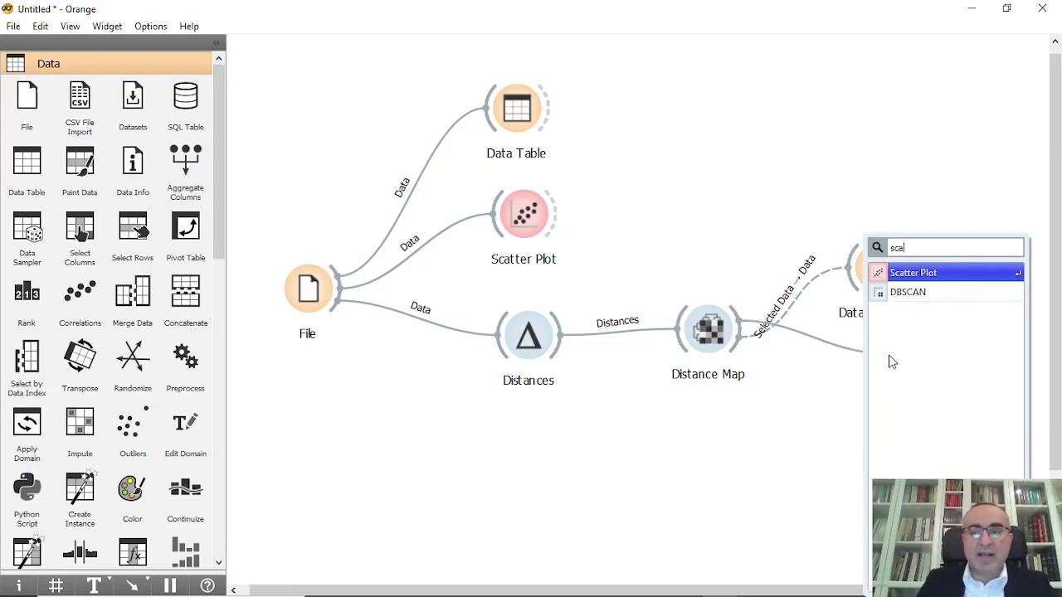
pyautogui.click(917, 277)
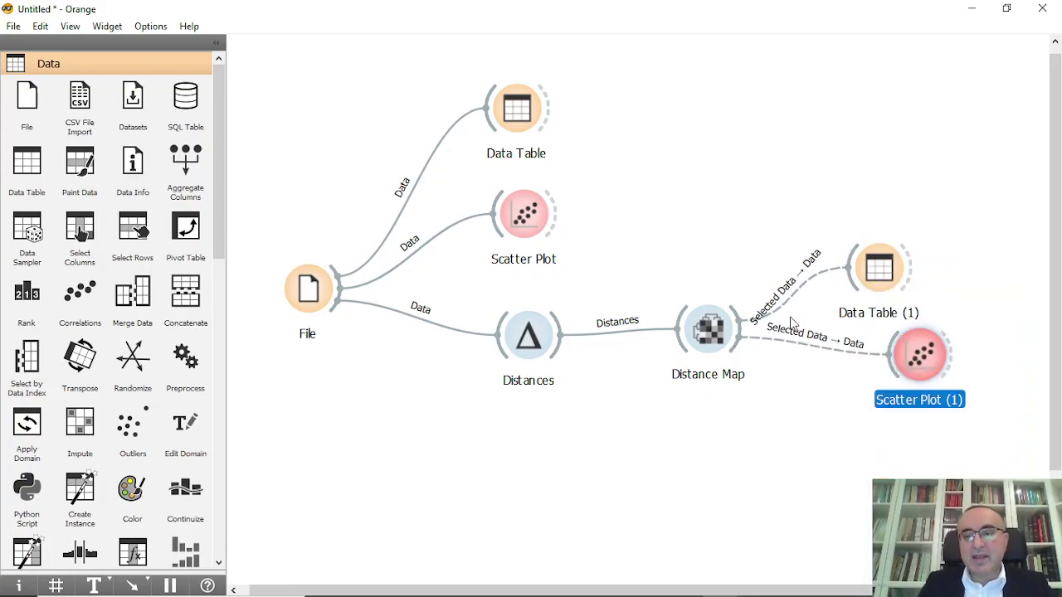
pyautogui.doubleClick(709, 336)
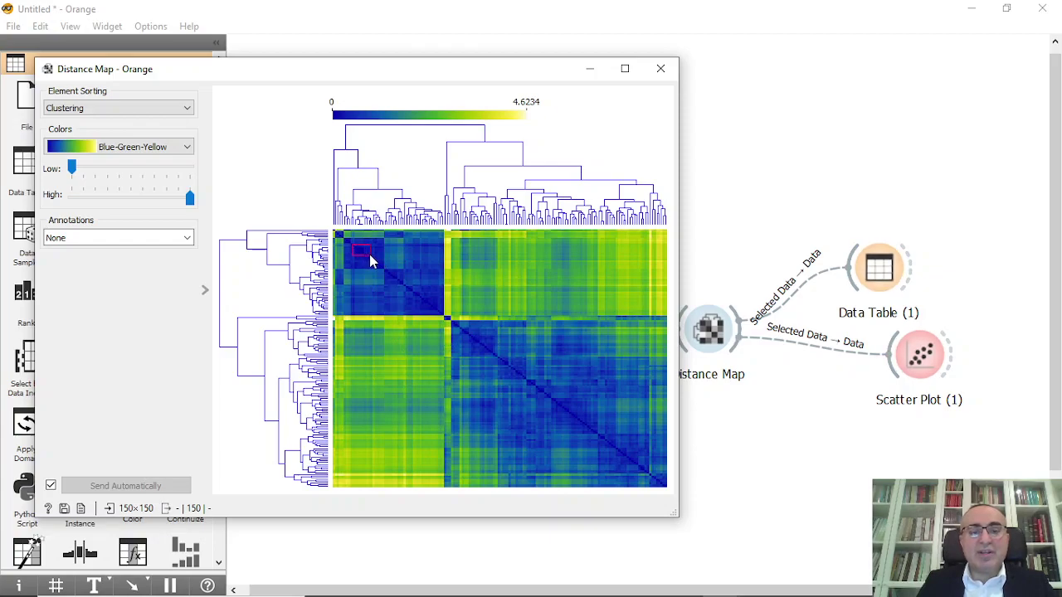
# Show Data Table (1)'s selected iris rows in a narrowed window beside the Distance Map
pyautogui.click(873, 276)
pyautogui.doubleClick(873, 276)
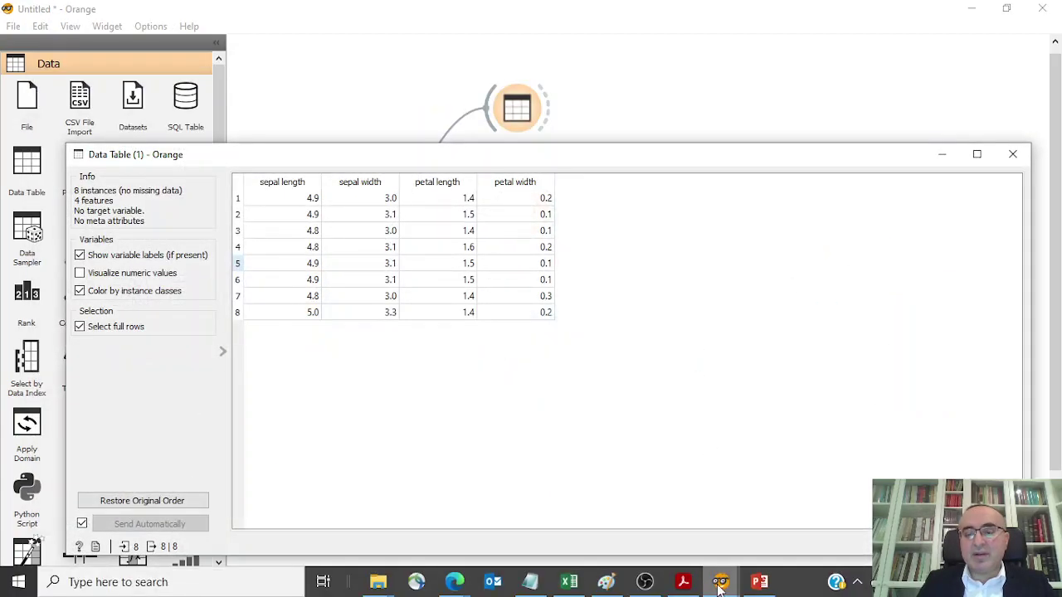
pyautogui.moveTo(1031, 286); pyautogui.dragTo(630, 287)
pyautogui.moveTo(427, 162); pyautogui.dragTo(826, 161)
pyautogui.moveTo(721, 585)
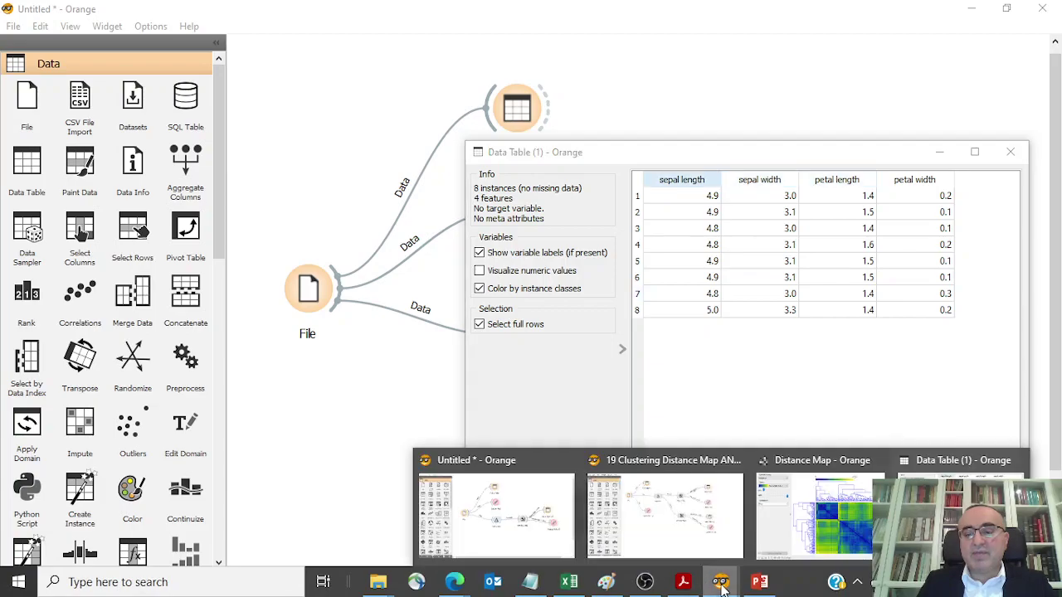
pyautogui.click(818, 540)
# Pick a heatmap cluster so Data Table (1) lists 9 short-petal iris rows, then close the map
pyautogui.moveTo(457, 78); pyautogui.dragTo(369, 79)
pyautogui.click(305, 255)
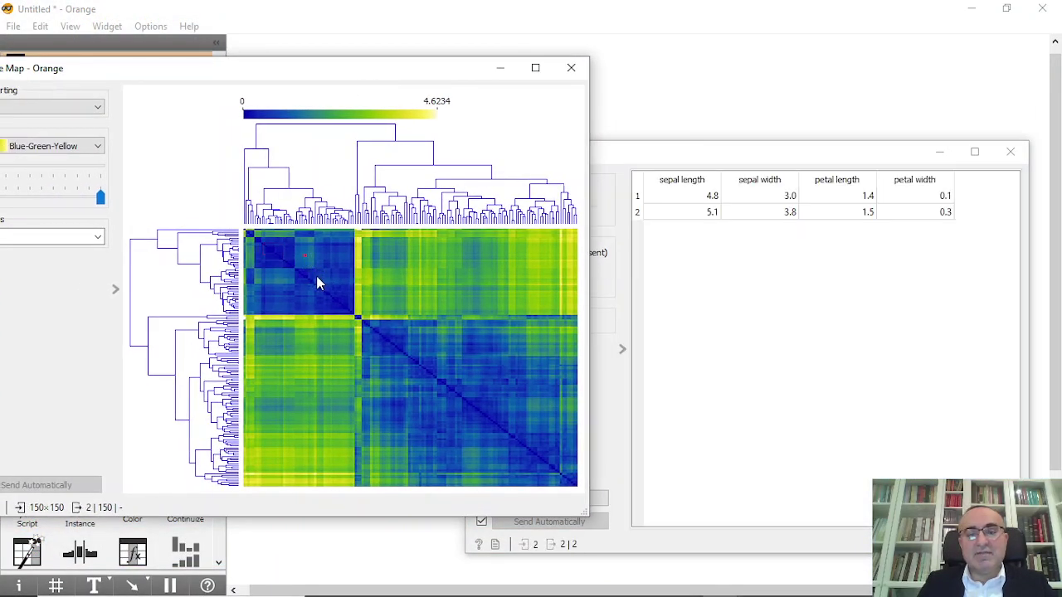
pyautogui.click(417, 250)
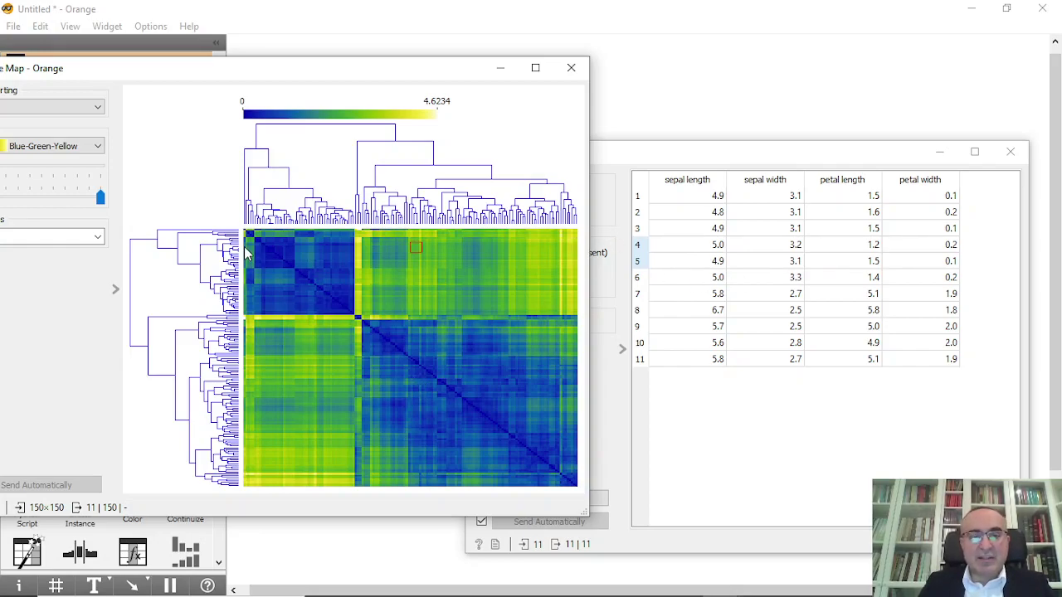
pyautogui.click(269, 260)
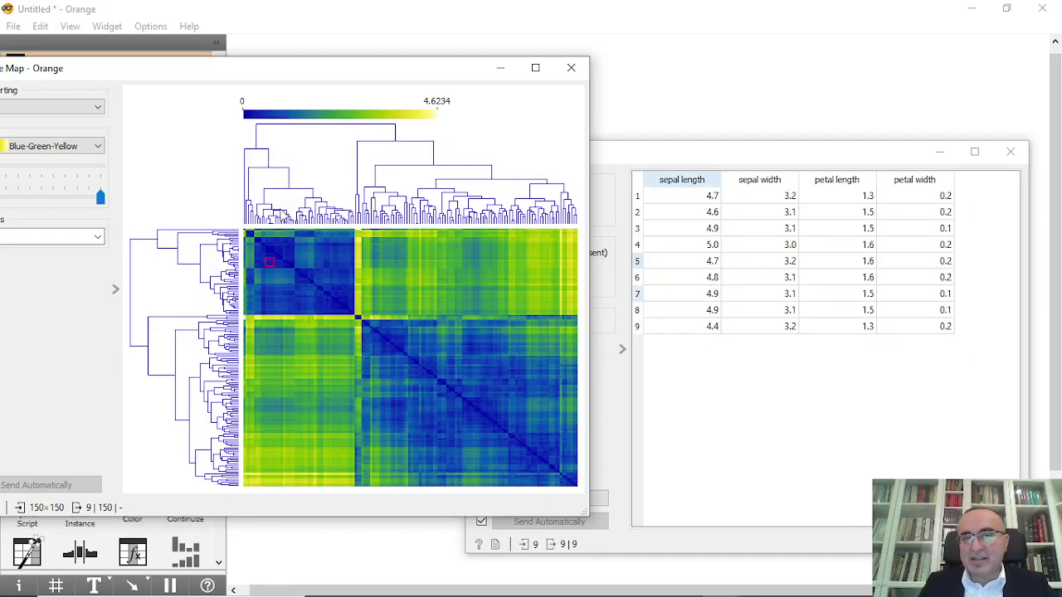
pyautogui.moveTo(422, 70); pyautogui.dragTo(508, 70)
pyautogui.click(657, 67)
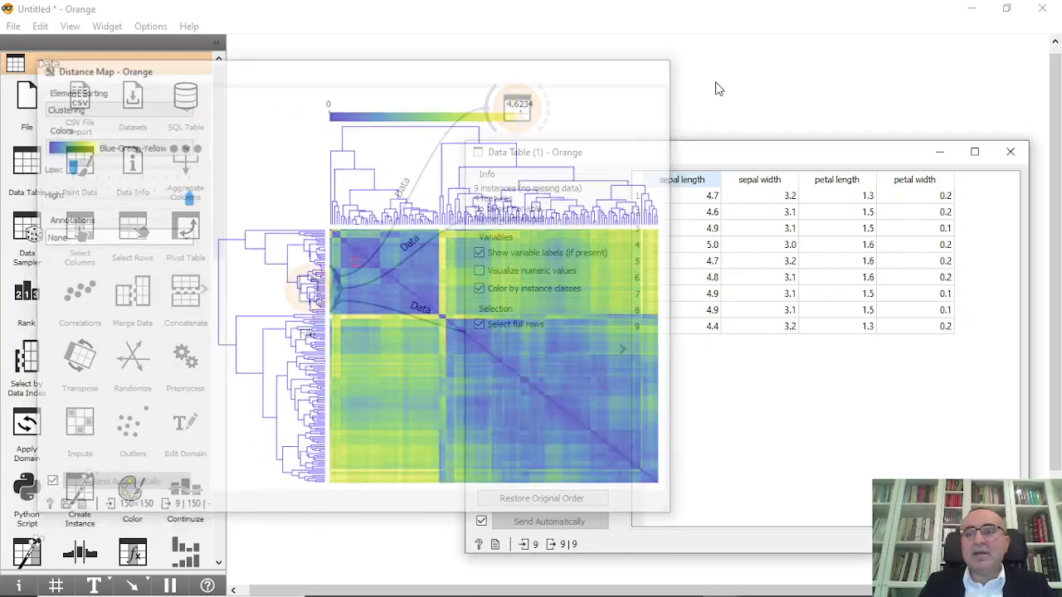
# Close Data Table (1) and add a Distance Matrix fed by Distances
pyautogui.click(1011, 153)
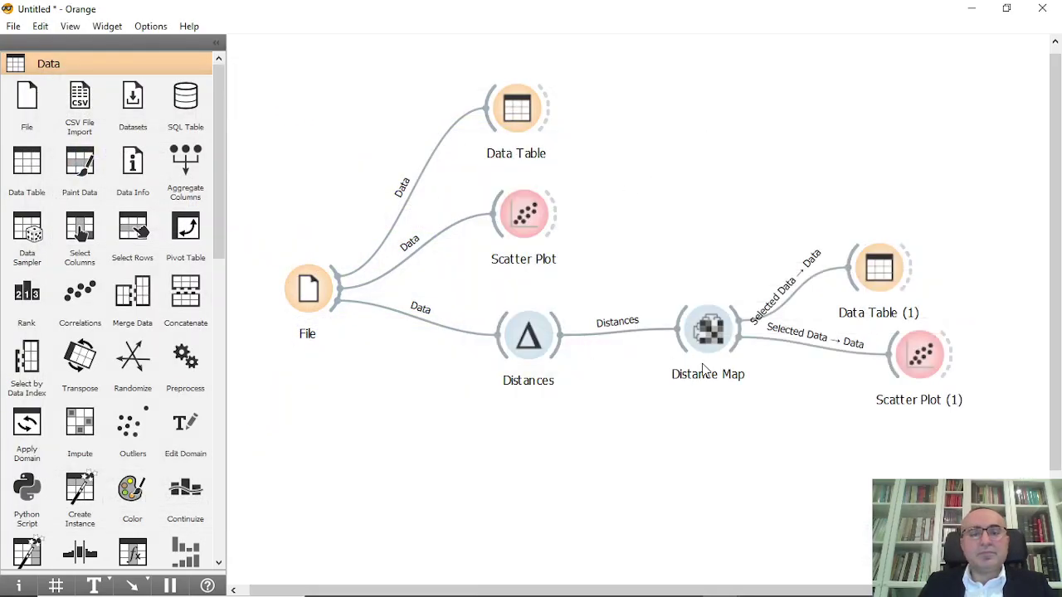
pyautogui.moveTo(564, 355); pyautogui.dragTo(718, 458)
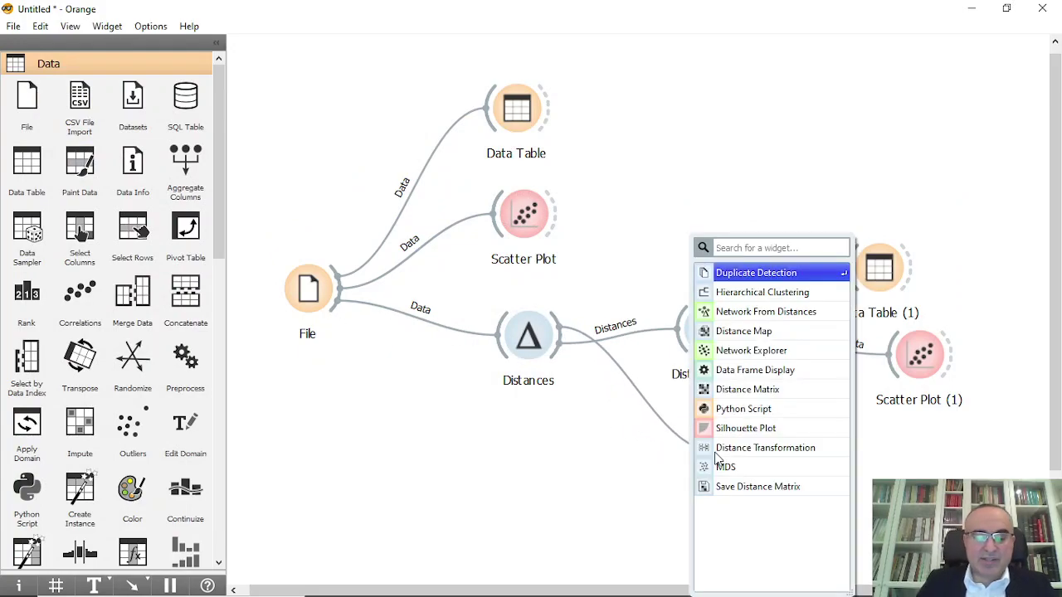
pyautogui.write('dis')
pyautogui.click(746, 292)
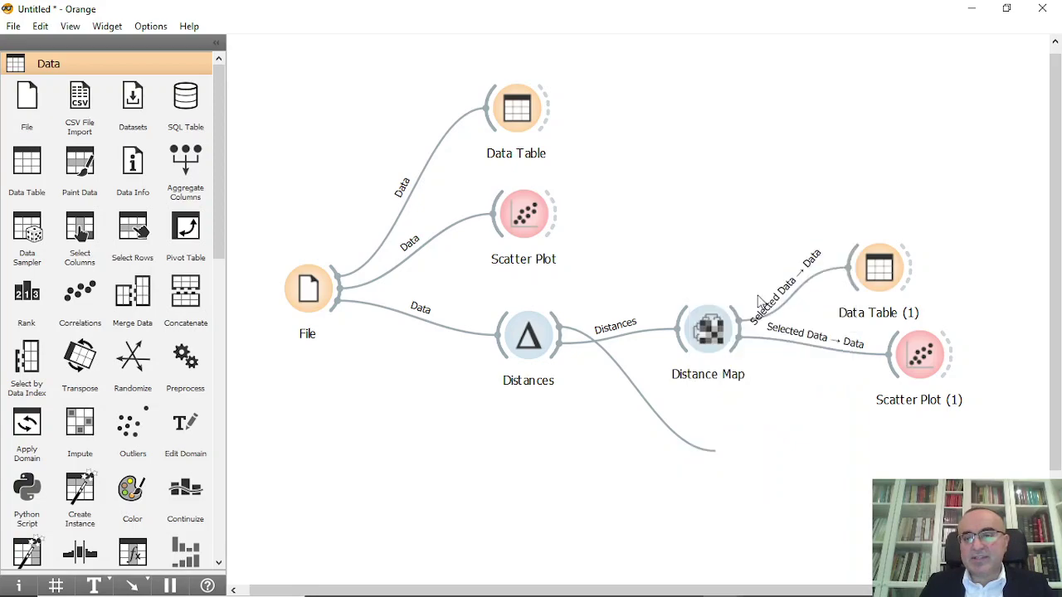
# Send the Distance Matrix's selected data into a new Data Table
pyautogui.moveTo(747, 455); pyautogui.dragTo(840, 453)
pyautogui.write('data')
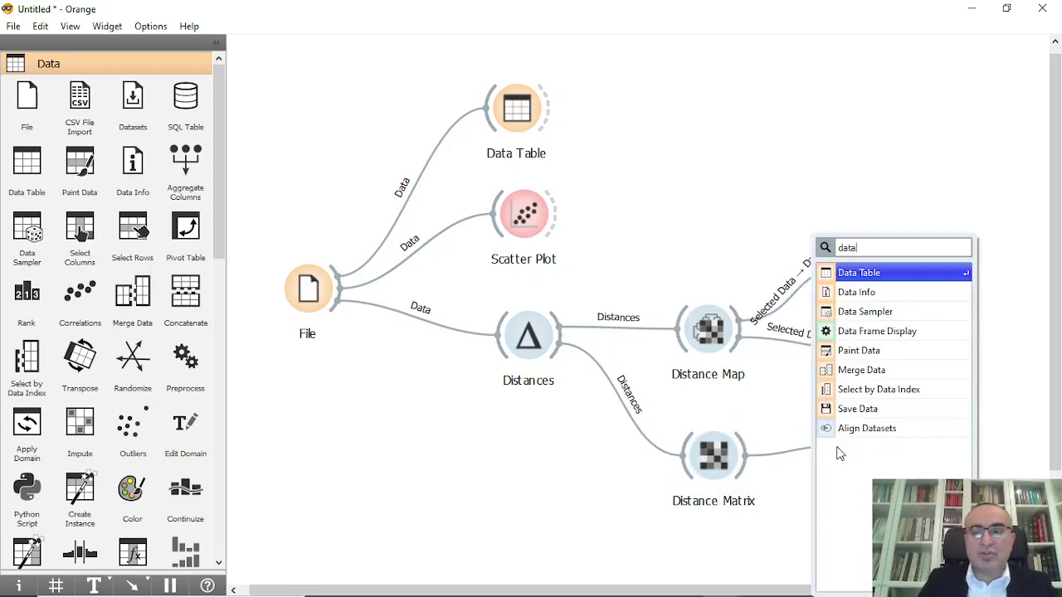
pyautogui.click(886, 279)
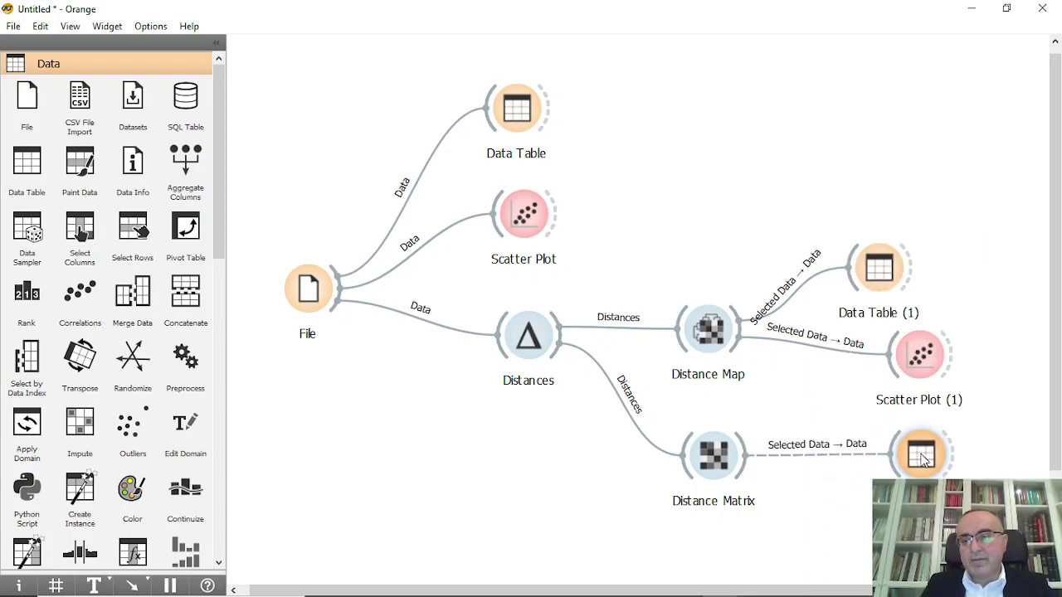
# Browse the 150×150 Distance Matrix, then bring up the empty Data Table (2)
pyautogui.doubleClick(716, 458)
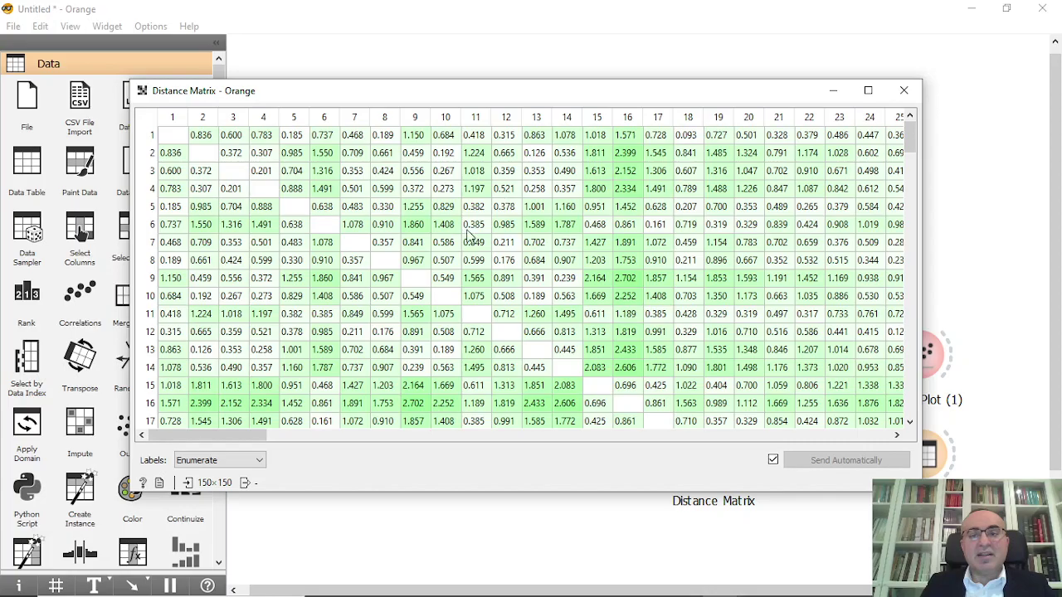
pyautogui.moveTo(230, 433); pyautogui.dragTo(901, 438)
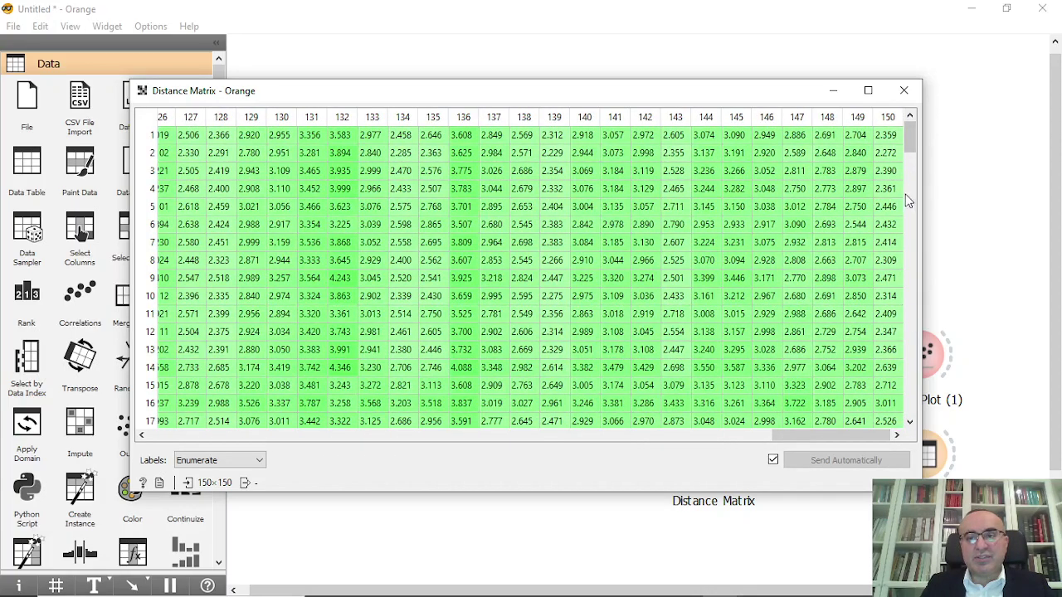
pyautogui.moveTo(853, 433); pyautogui.dragTo(175, 441)
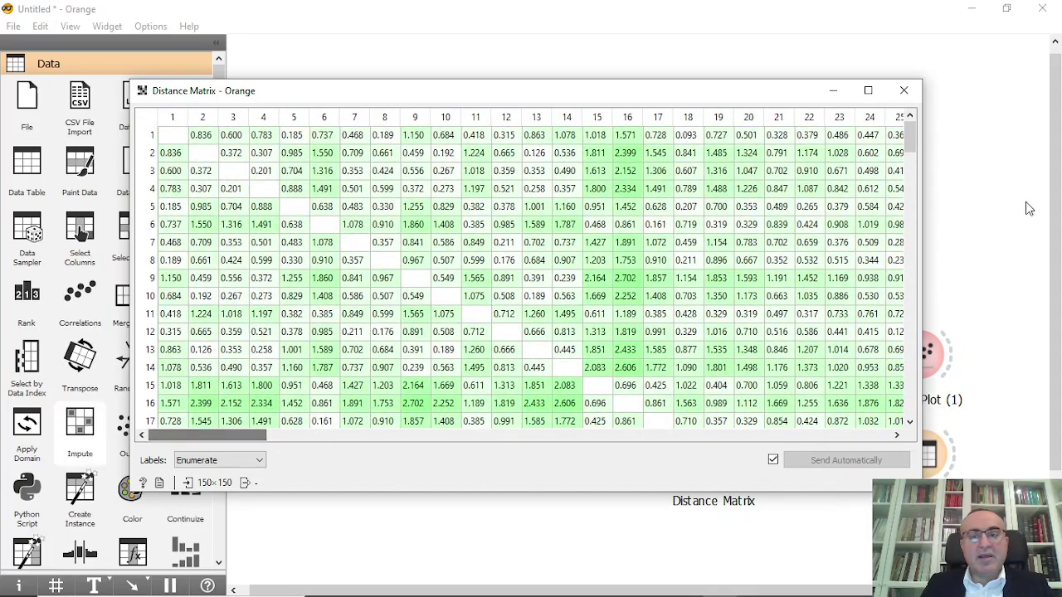
pyautogui.moveTo(908, 126); pyautogui.dragTo(932, 66)
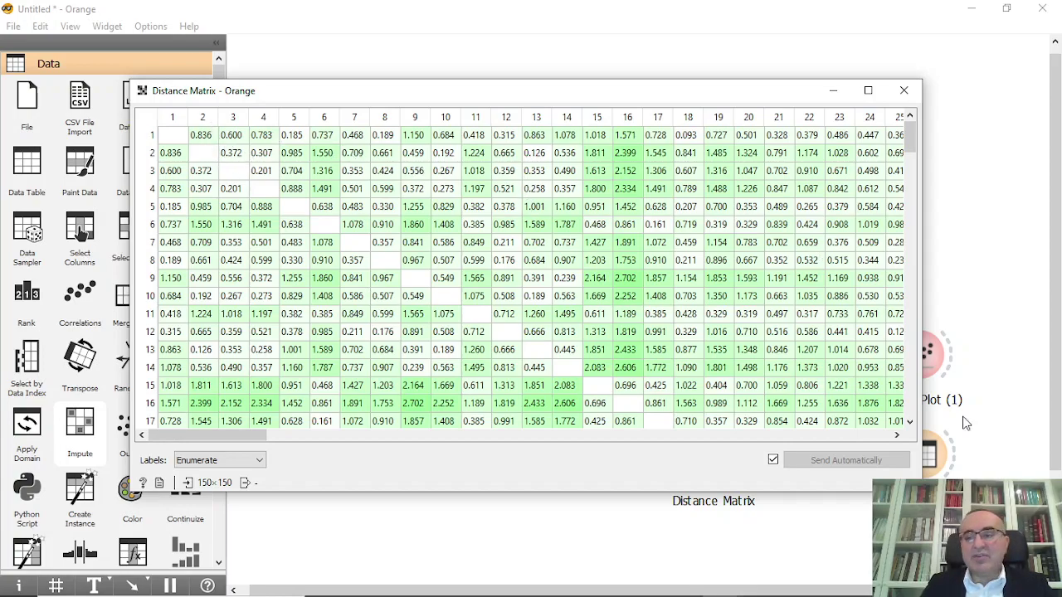
pyautogui.moveTo(772, 99); pyautogui.dragTo(657, 94)
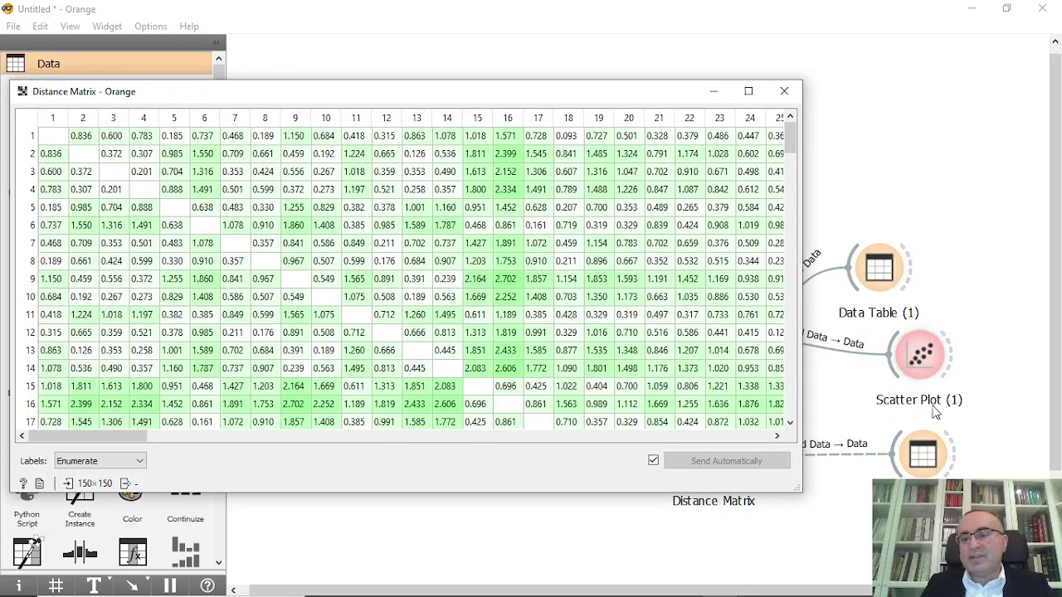
pyautogui.doubleClick(934, 456)
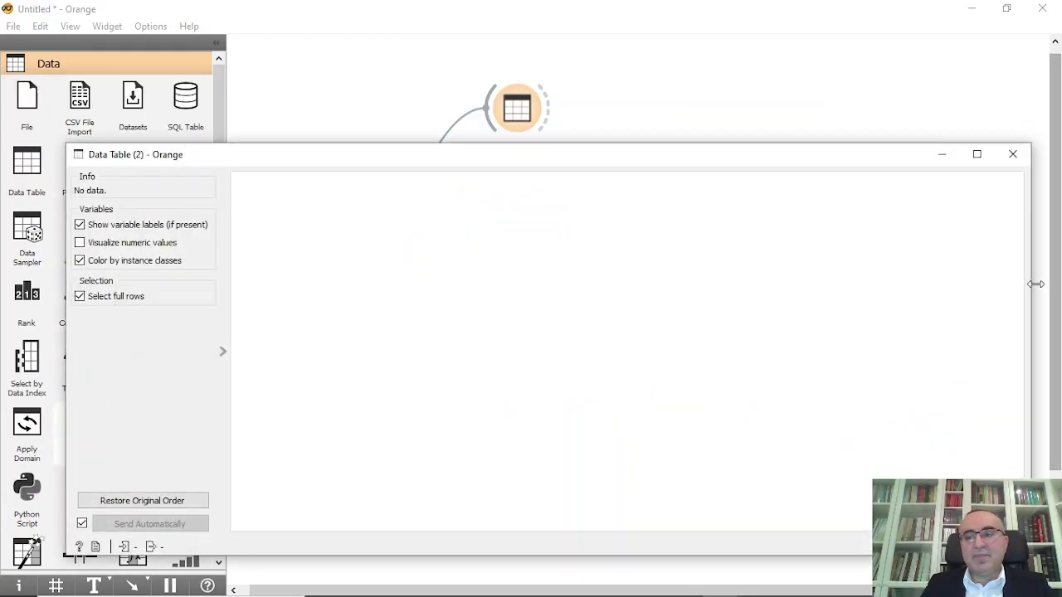
# Narrow Data Table (2) on the right and place the Distance Matrix window on the left
pyautogui.moveTo(1028, 285); pyautogui.dragTo(631, 294)
pyautogui.moveTo(419, 162); pyautogui.dragTo(837, 177)
pyautogui.moveTo(719, 583)
pyautogui.click(790, 521)
pyautogui.moveTo(528, 102); pyautogui.dragTo(322, 109)
# Select a block of distance cells so Data Table (2) lists 12 rows, then close the matrix
pyautogui.moveTo(260, 163); pyautogui.dragTo(305, 200)
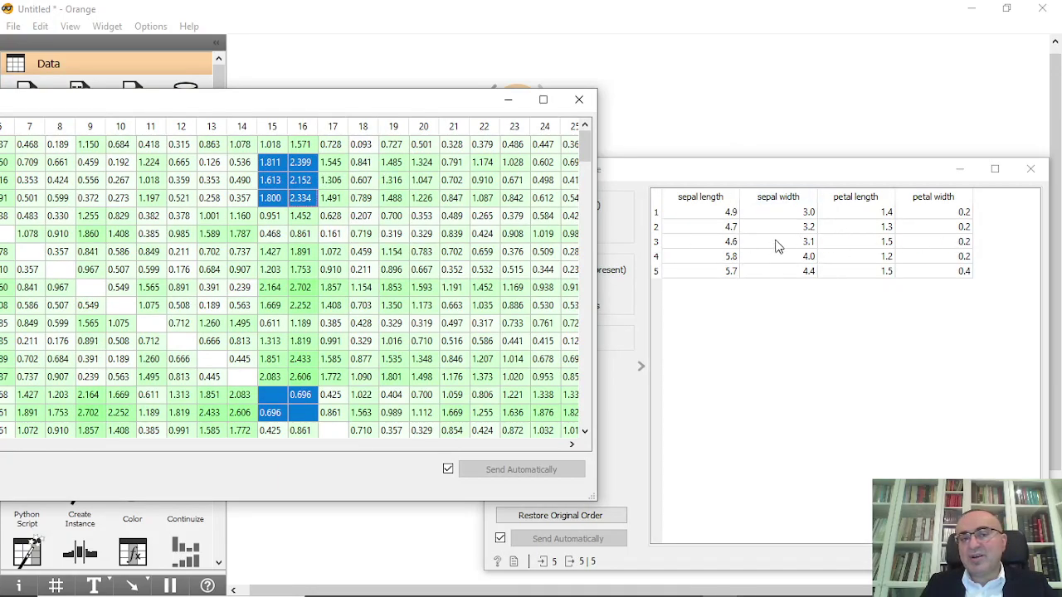
pyautogui.moveTo(342, 166); pyautogui.dragTo(394, 200)
pyautogui.moveTo(422, 163); pyautogui.dragTo(499, 206)
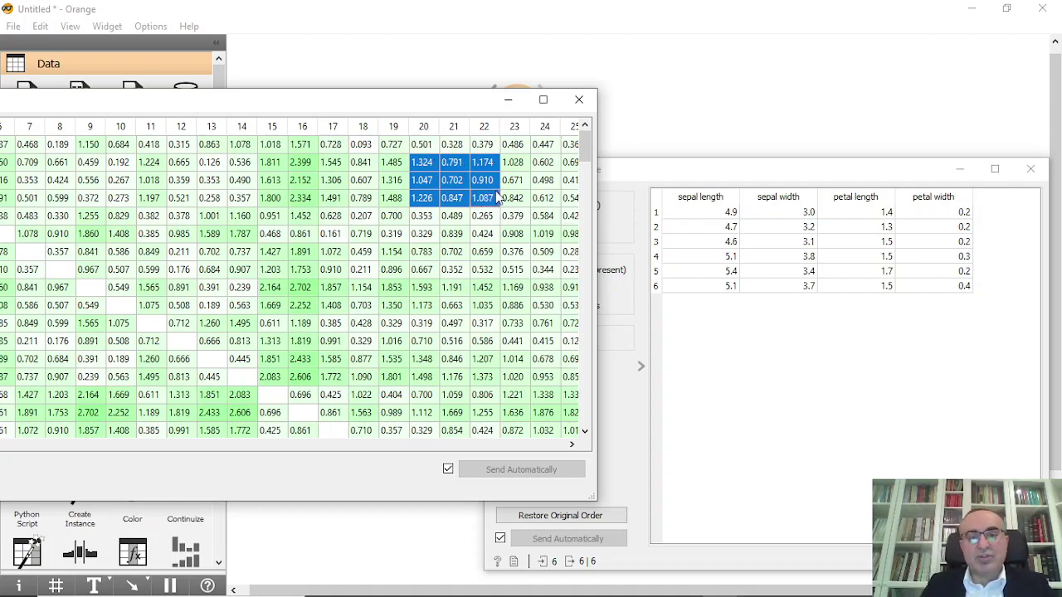
pyautogui.moveTo(365, 287); pyautogui.dragTo(500, 395)
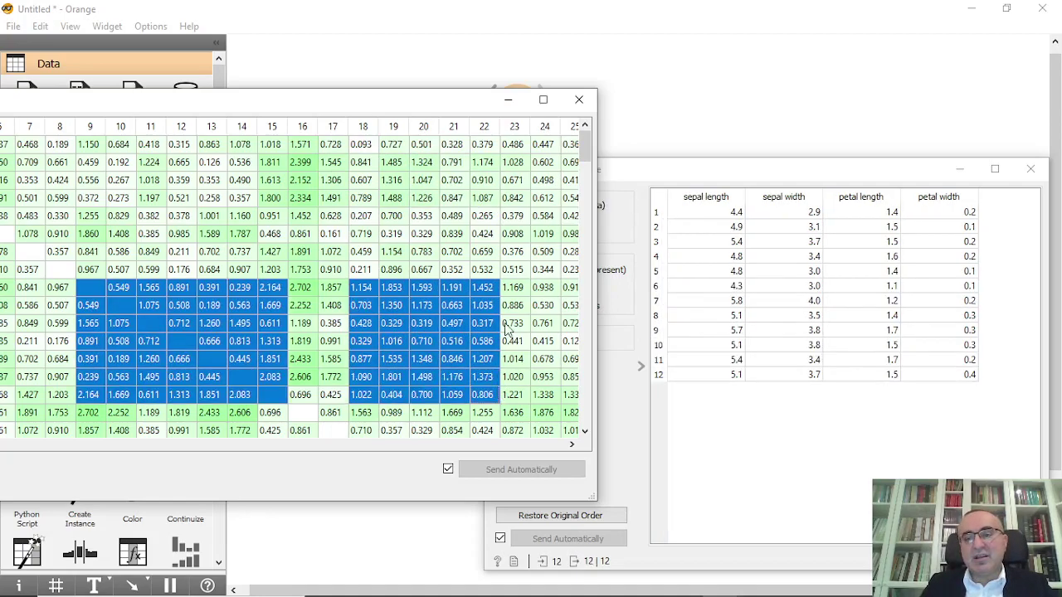
pyautogui.moveTo(377, 102); pyautogui.dragTo(568, 107)
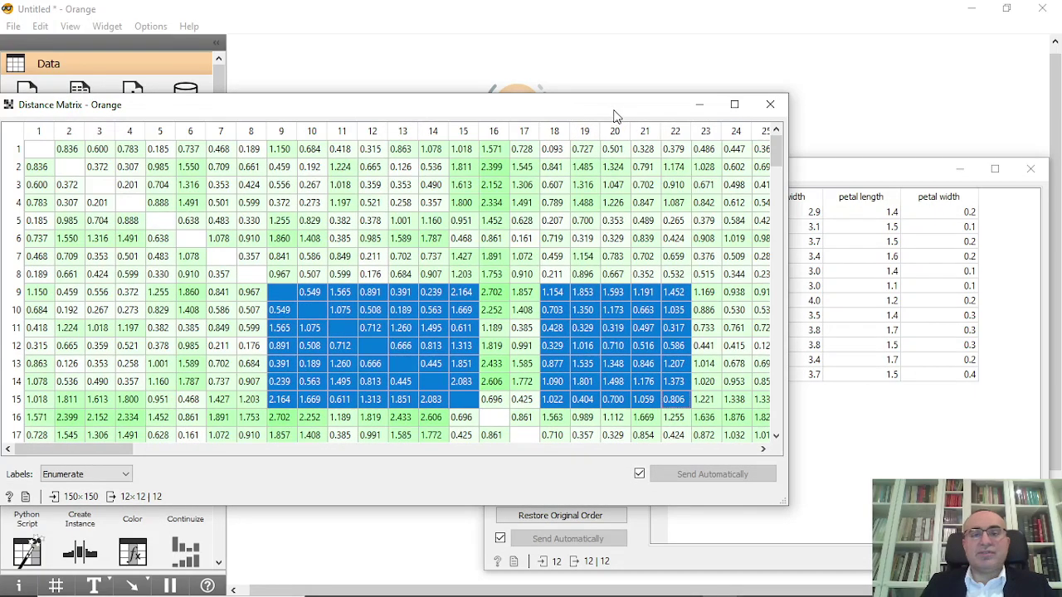
pyautogui.moveTo(431, 108); pyautogui.dragTo(523, 101)
pyautogui.click(863, 97)
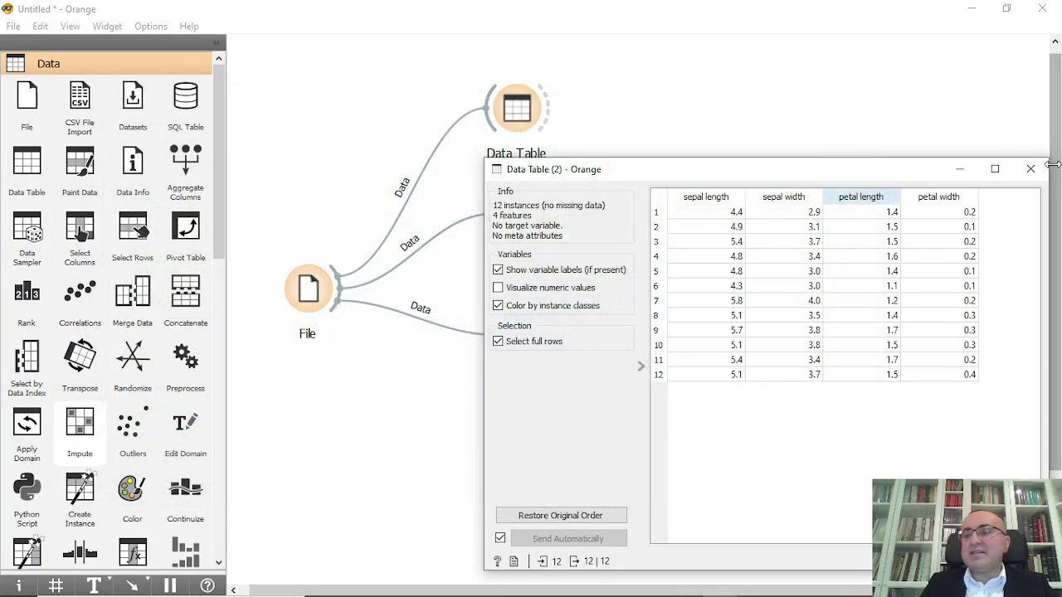
# Close Data Table (2), tidy the nodes and add a Scatter Plot after Distance Matrix
pyautogui.click(1030, 169)
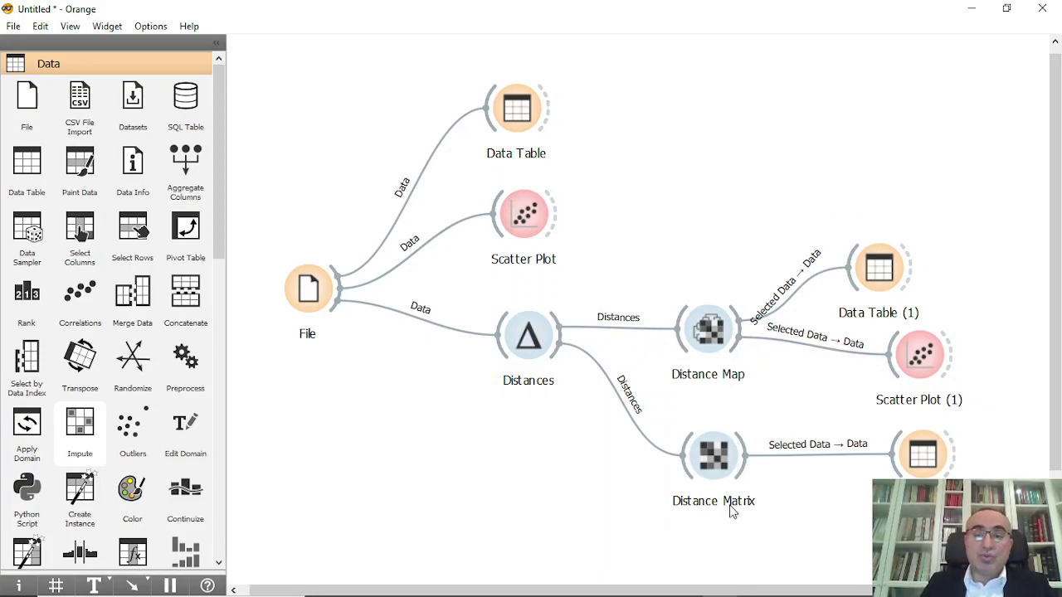
pyautogui.moveTo(872, 281); pyautogui.dragTo(911, 240)
pyautogui.moveTo(913, 373); pyautogui.dragTo(902, 370)
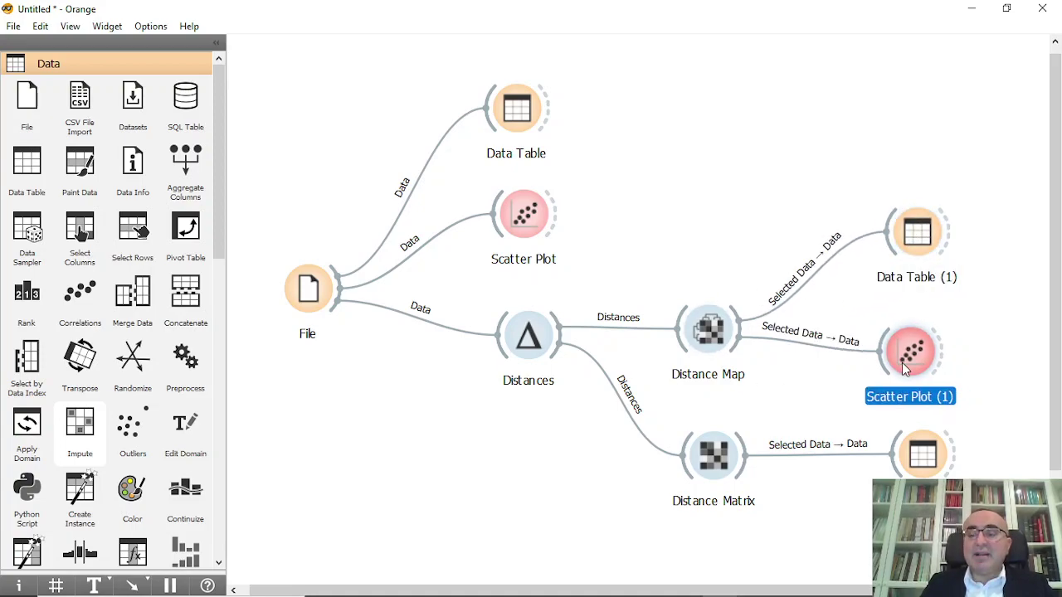
pyautogui.moveTo(922, 453); pyautogui.dragTo(895, 447)
pyautogui.moveTo(741, 469); pyautogui.dragTo(888, 531)
pyautogui.write('sca')
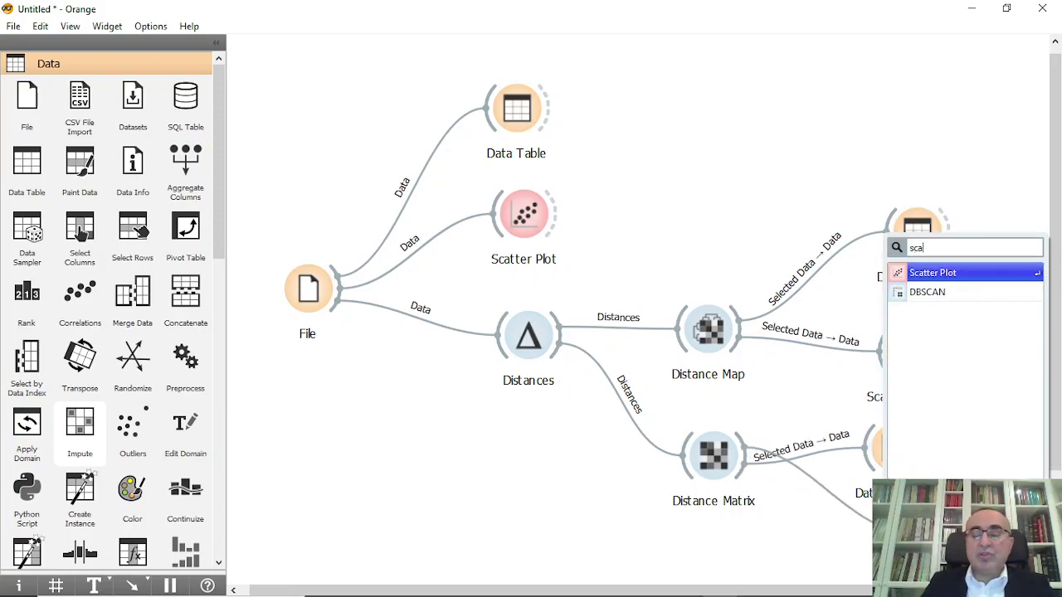
pyautogui.click(931, 280)
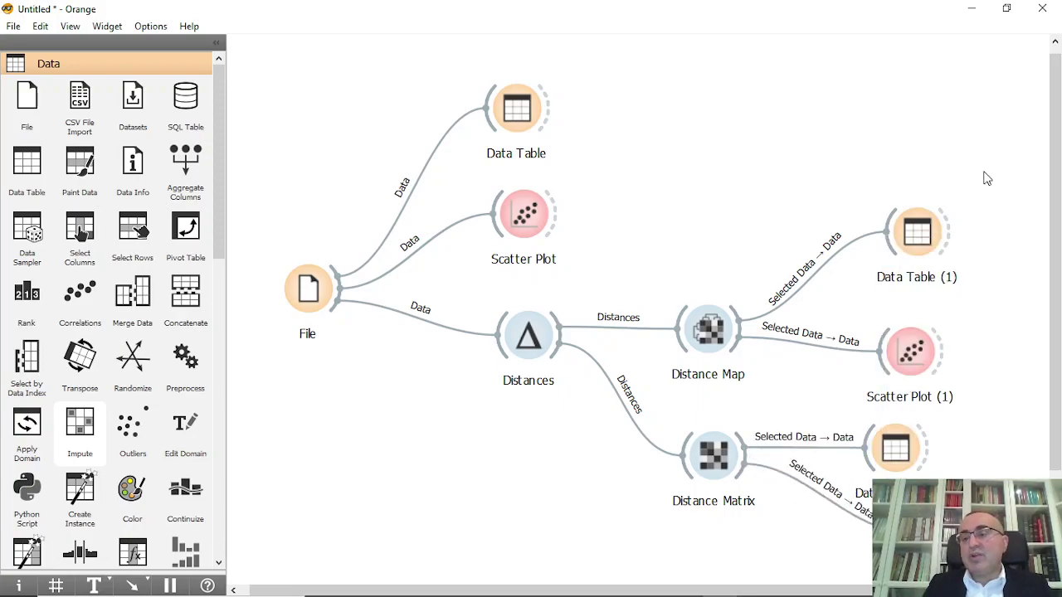
# Save Data Table (1)'s output as iris.xlsx via Save Data, then show PowerPoint's 'Thank You' slide
pyautogui.moveTo(952, 237); pyautogui.dragTo(1011, 229)
pyautogui.write('sa')
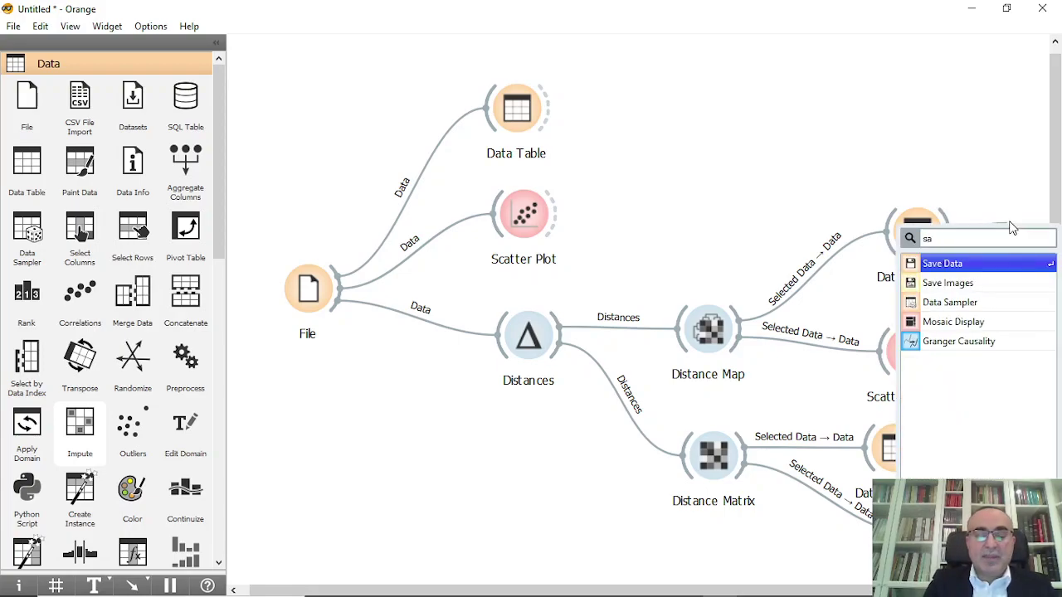
pyautogui.write('v')
pyautogui.click(998, 265)
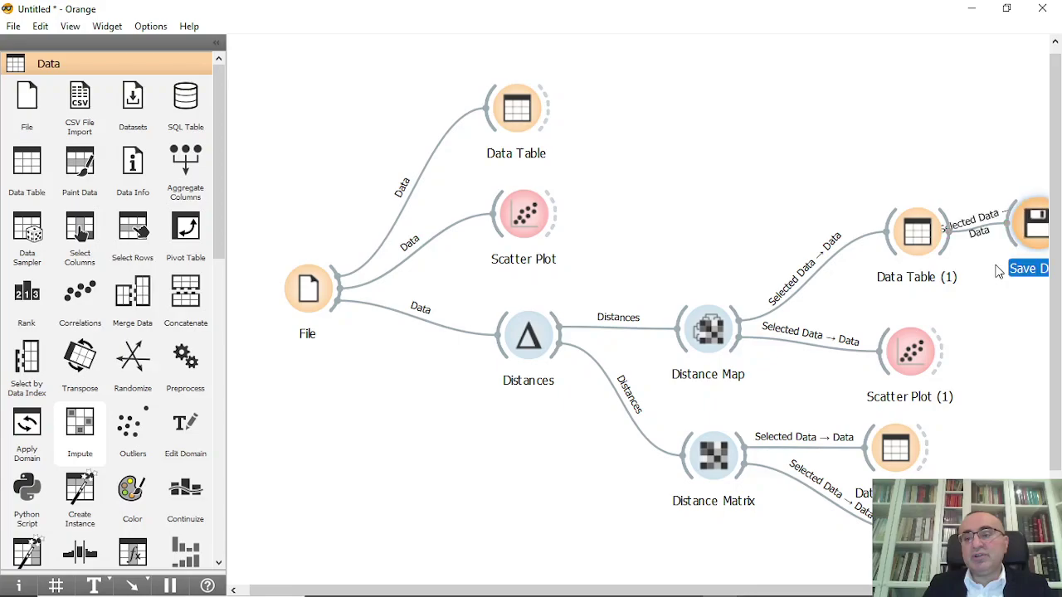
pyautogui.doubleClick(1026, 225)
pyautogui.click(567, 324)
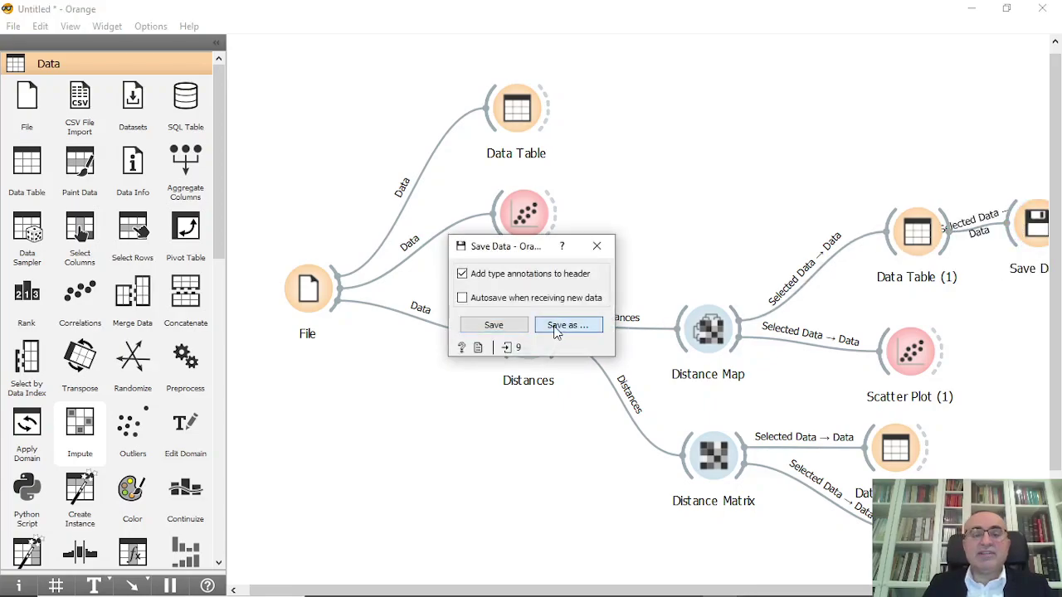
pyautogui.click(762, 508)
pyautogui.click(763, 508)
pyautogui.press('Return')
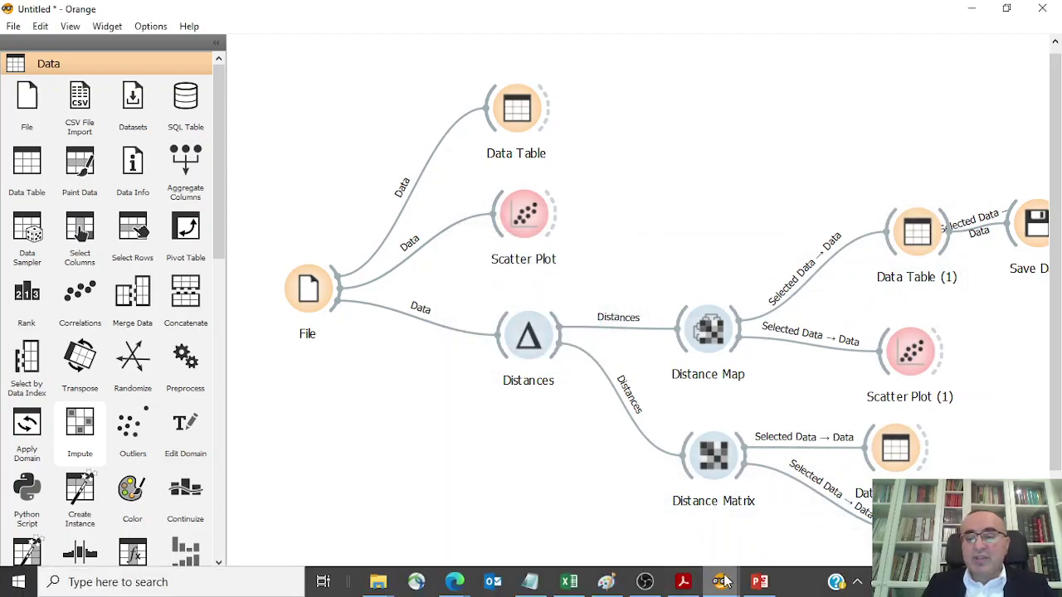
pyautogui.click(760, 583)
pyautogui.press('pagedown')
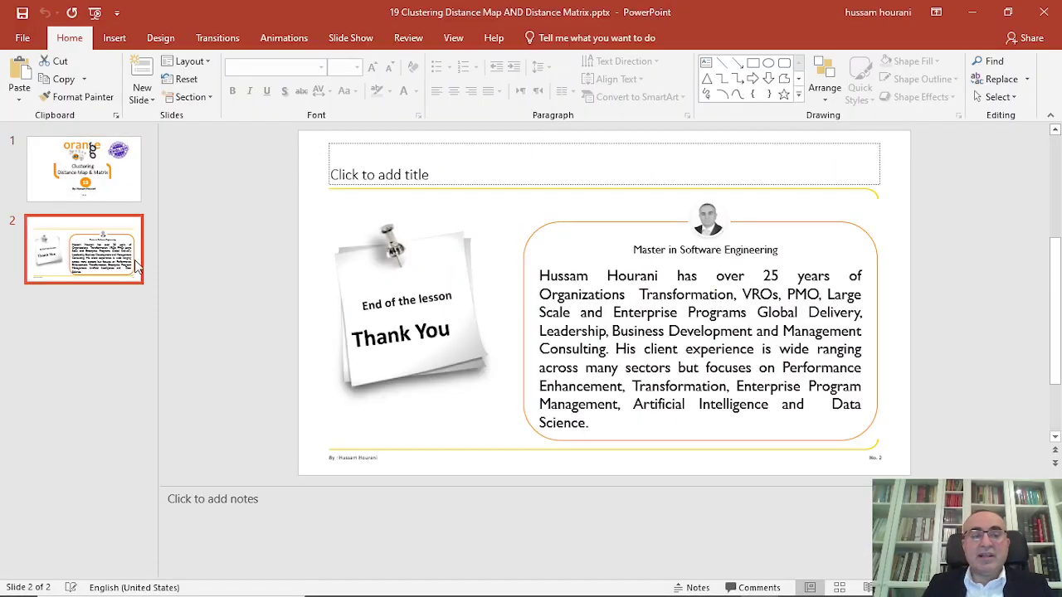